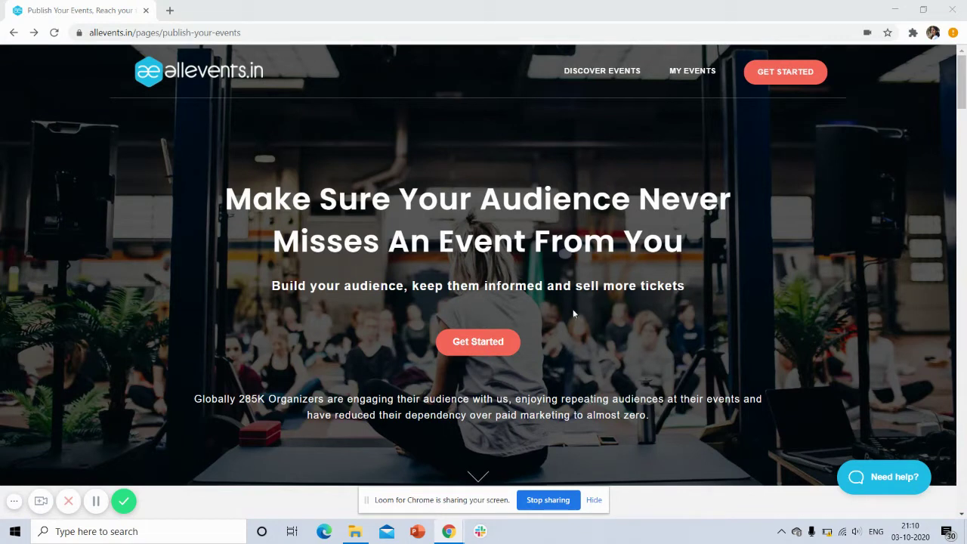
Step: Start organizer setup and scroll to the Rhythm Dance Academy entry under 'Select one of the pages'
{"action": "left_click", "coordinate": [480, 344]}
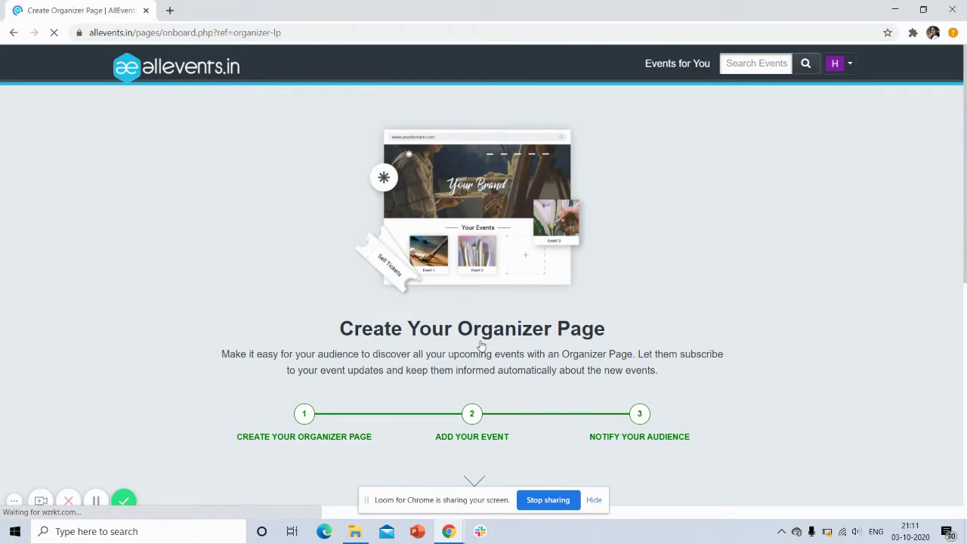
{"action": "scroll", "coordinate": [480, 345], "scroll_direction": "down", "scroll_amount": 1}
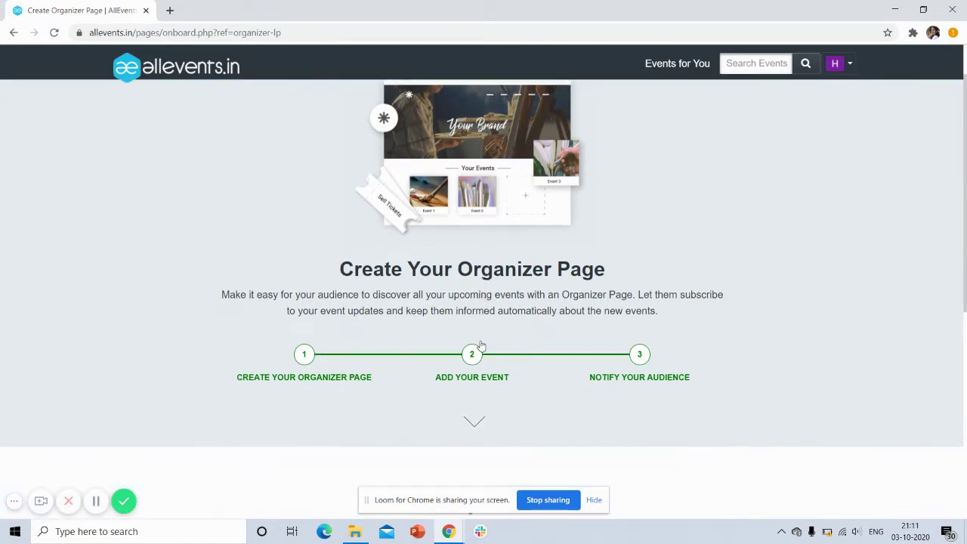
{"action": "scroll", "coordinate": [480, 345], "scroll_direction": "up", "scroll_amount": 1}
{"action": "scroll", "coordinate": [480, 345], "scroll_direction": "down", "scroll_amount": 5}
{"action": "scroll", "coordinate": [481, 345], "scroll_direction": "up", "scroll_amount": 5}
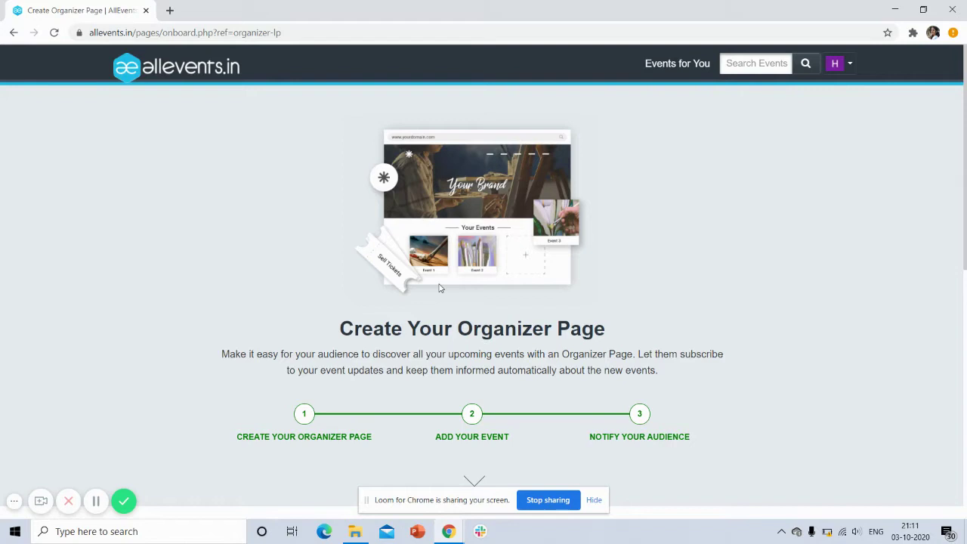
{"action": "scroll", "coordinate": [439, 287], "scroll_direction": "down", "scroll_amount": 2}
{"action": "scroll", "coordinate": [439, 288], "scroll_direction": "down", "scroll_amount": 1}
{"action": "scroll", "coordinate": [439, 287], "scroll_direction": "down", "scroll_amount": 1}
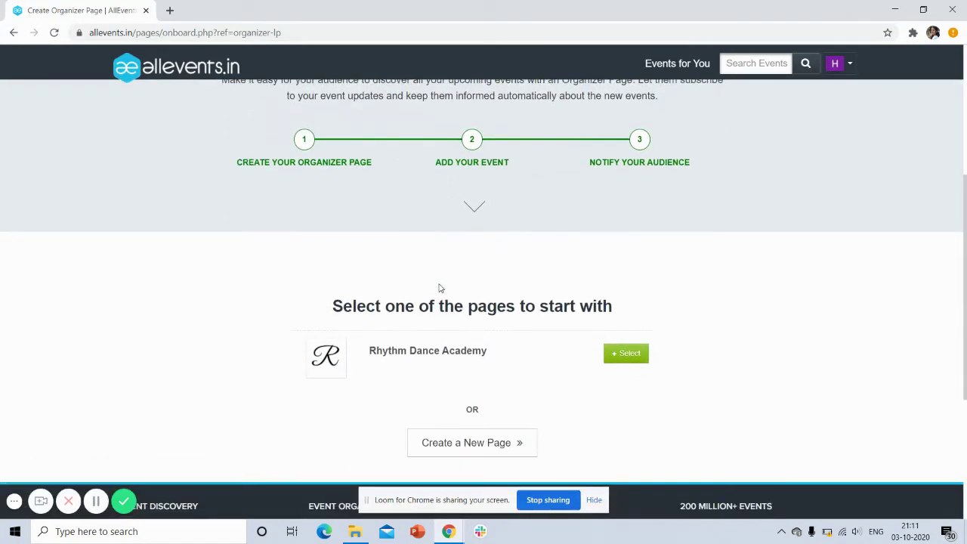
{"action": "scroll", "coordinate": [439, 288], "scroll_direction": "down", "scroll_amount": 1}
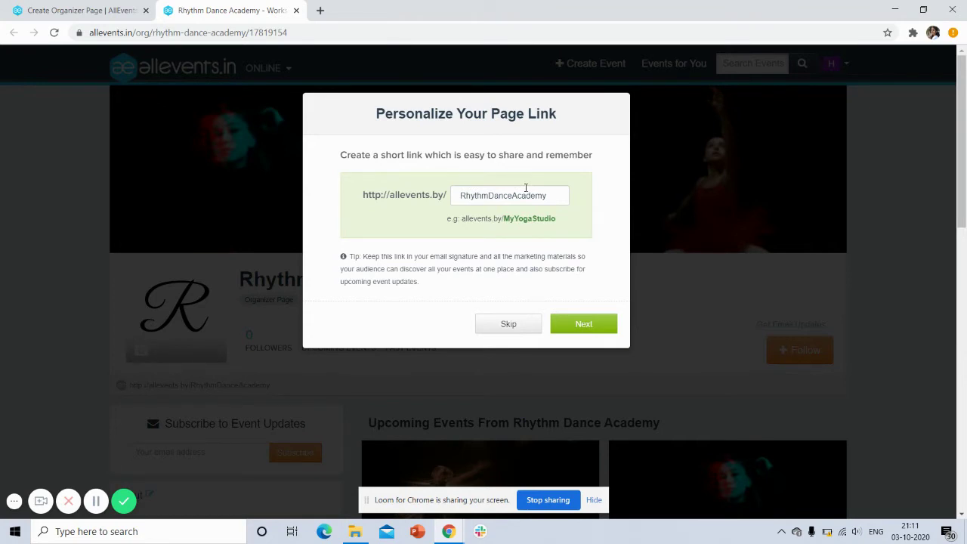
Step: Keep the RhythmDanceAcademy short link and submit the academy's Facebook and LinkedIn profile links
{"action": "left_click", "coordinate": [580, 326]}
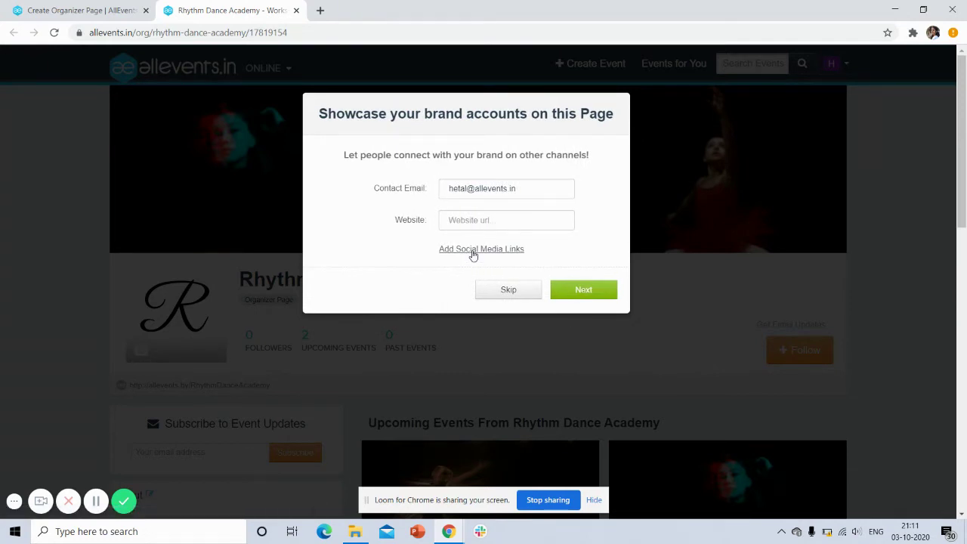
{"action": "left_click", "coordinate": [473, 250]}
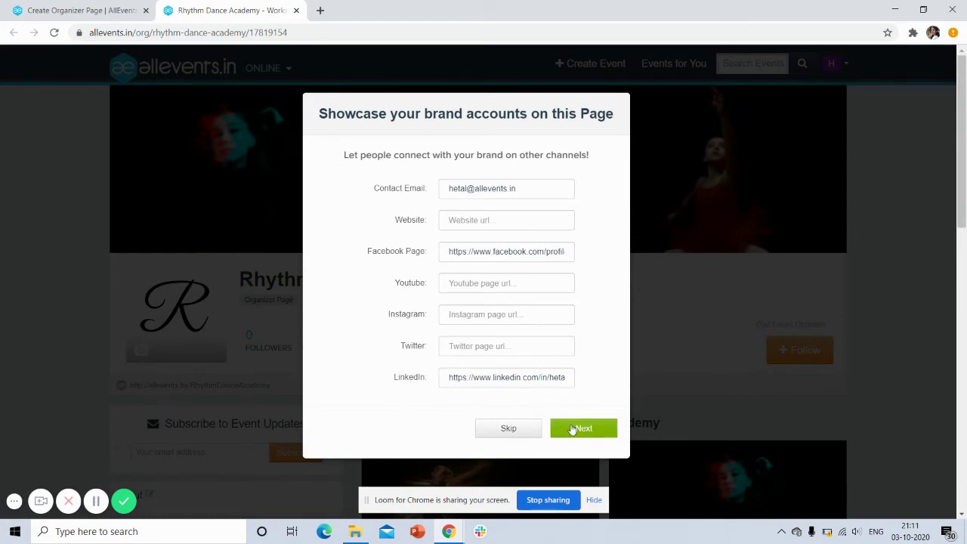
{"action": "left_click", "coordinate": [571, 427]}
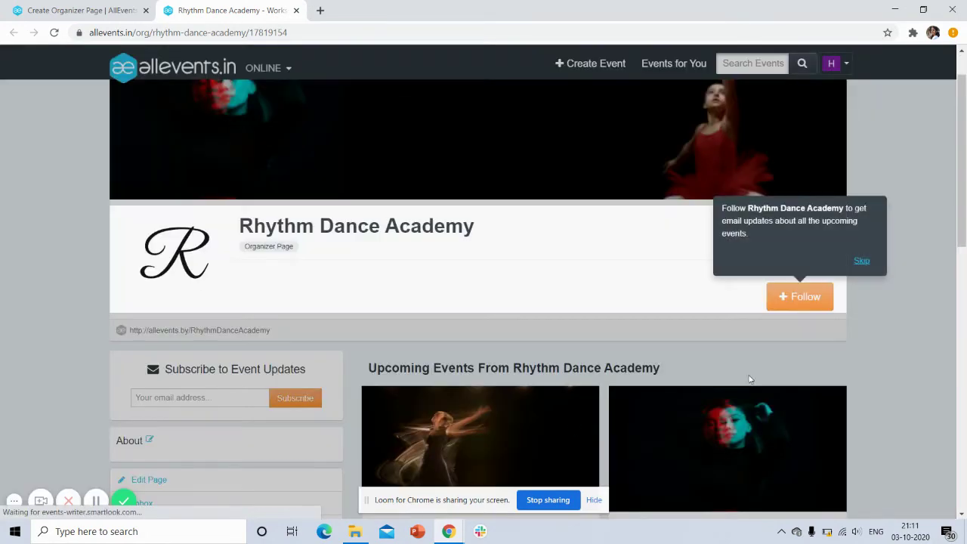
Step: Dismiss the Follow, Edit Your Page and Create Your First Event tips to reveal both workshops
{"action": "left_click", "coordinate": [862, 264]}
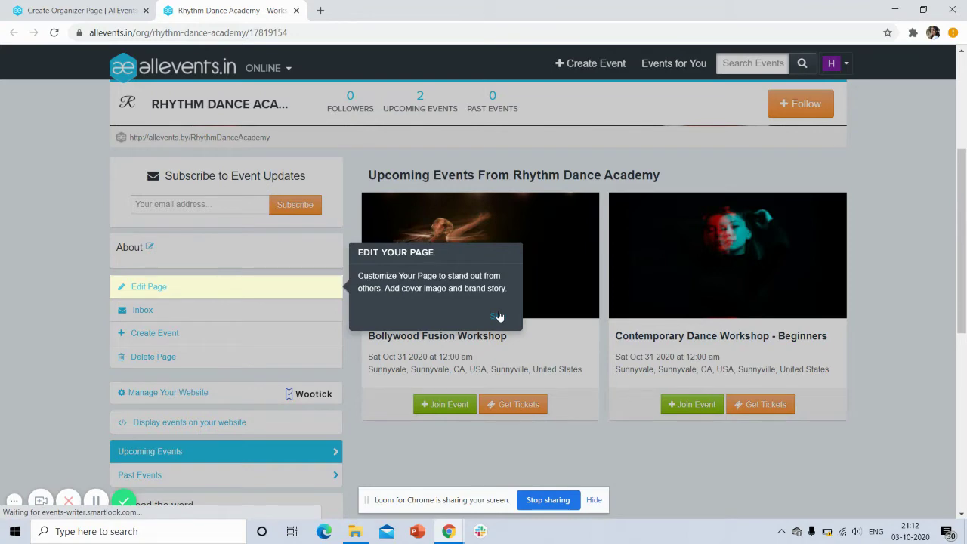
{"action": "left_click", "coordinate": [498, 316]}
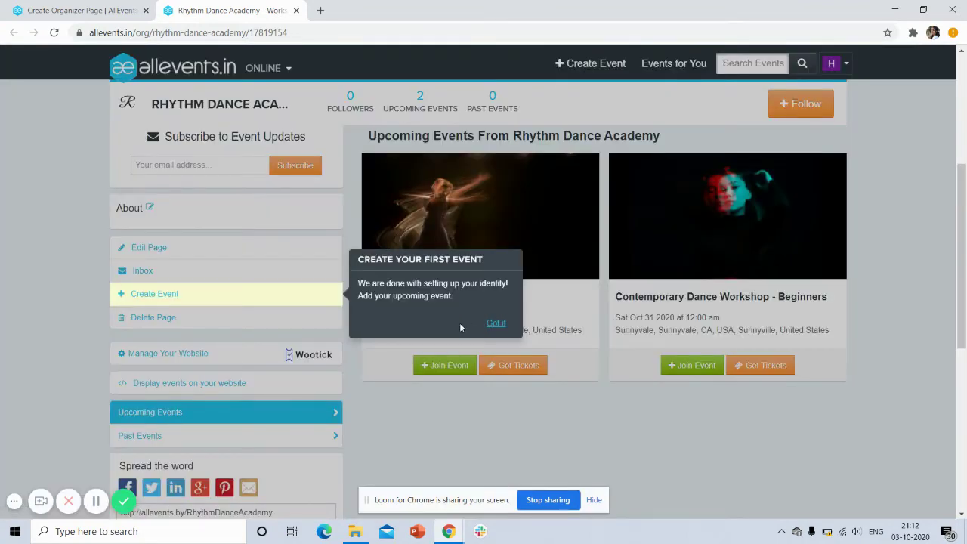
{"action": "left_click", "coordinate": [159, 302]}
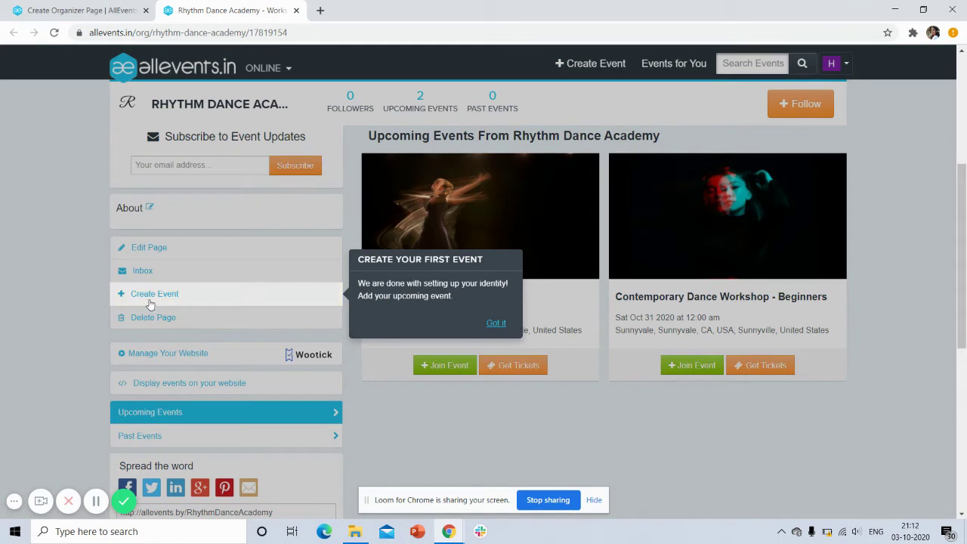
{"action": "left_click", "coordinate": [200, 304]}
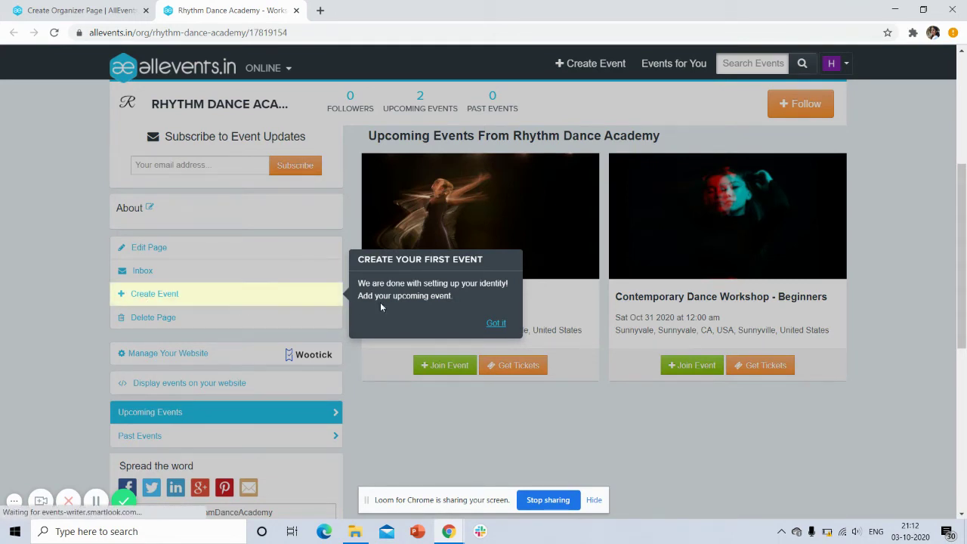
{"action": "left_click", "coordinate": [494, 324]}
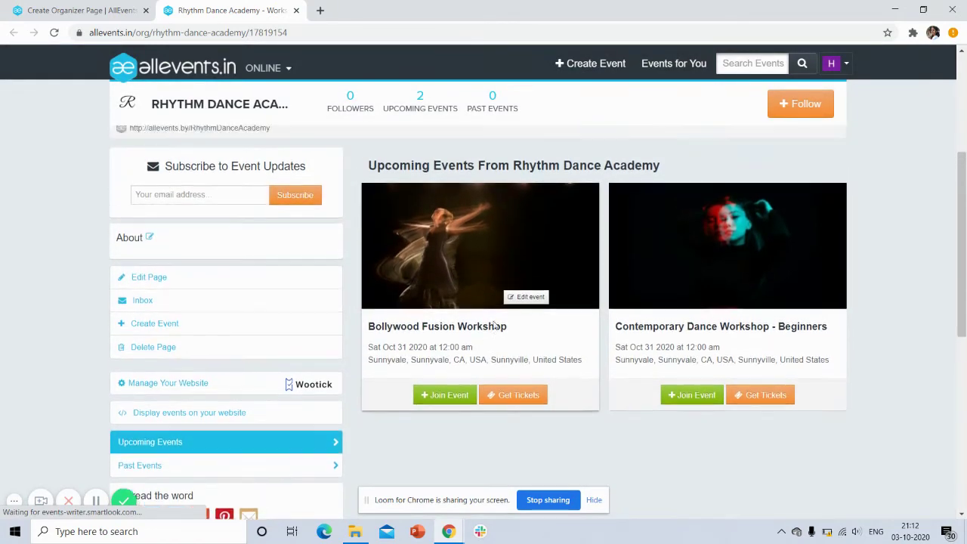
{"action": "scroll", "coordinate": [494, 325], "scroll_direction": "up", "scroll_amount": 1}
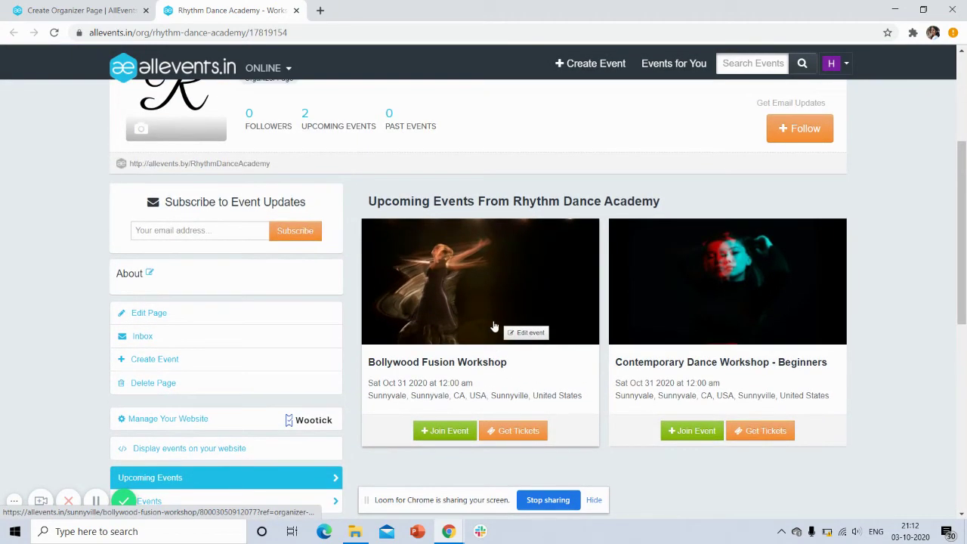
{"action": "scroll", "coordinate": [494, 326], "scroll_direction": "up", "scroll_amount": 1}
{"action": "scroll", "coordinate": [494, 325], "scroll_direction": "down", "scroll_amount": 1}
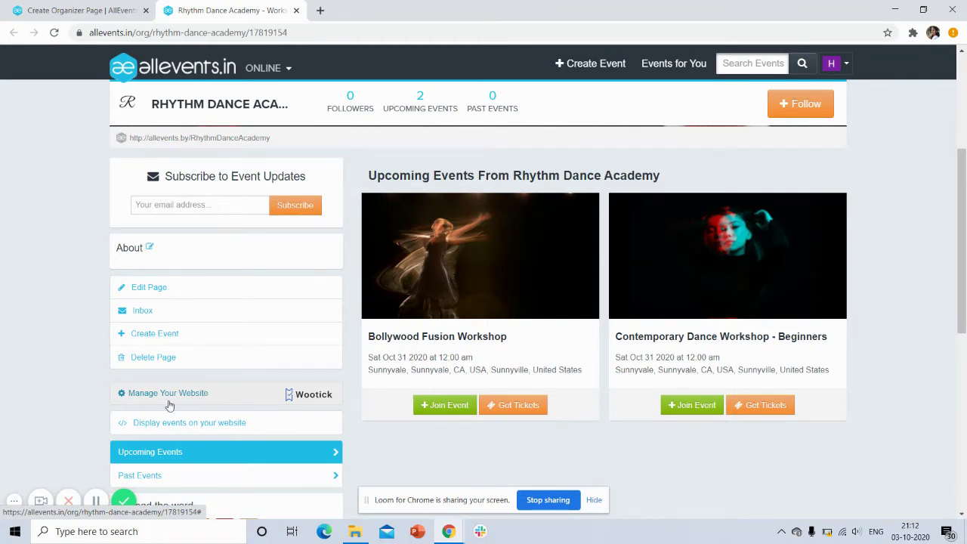
Step: Open the academy's Wootick dashboard from Manage Your Website via Access Wootick Dashboard
{"action": "left_click", "coordinate": [170, 397]}
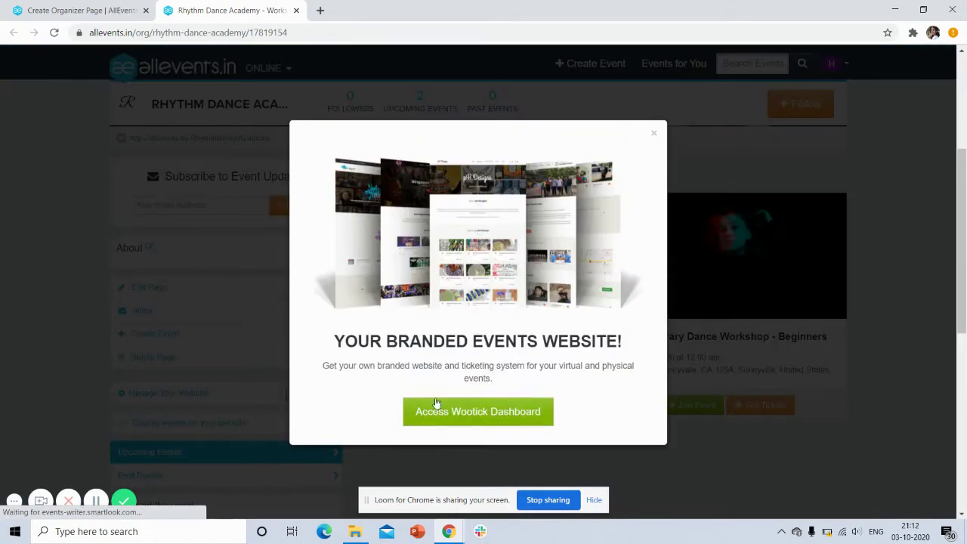
{"action": "left_click", "coordinate": [437, 418]}
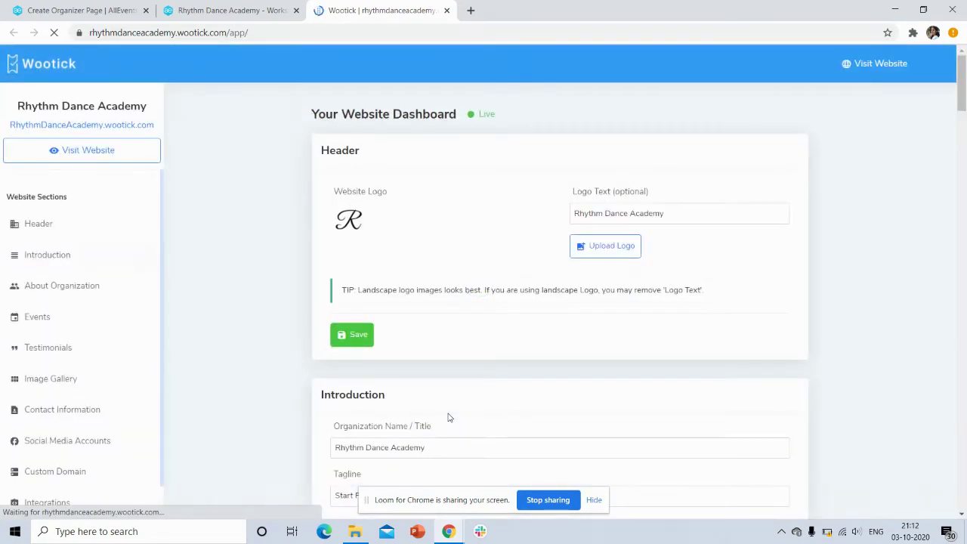
Step: Scroll through the prefilled dashboard down to the About Organization section
{"action": "right_click", "coordinate": [447, 417]}
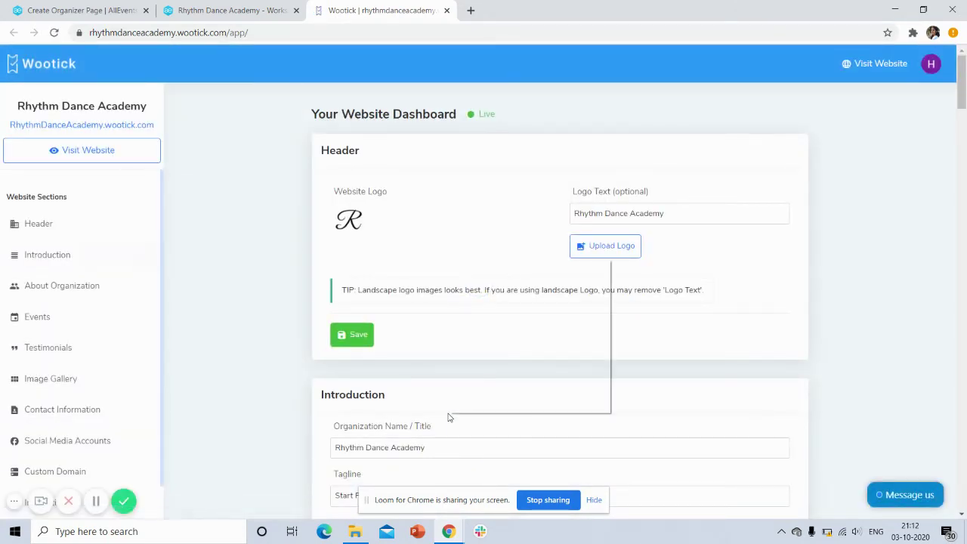
{"action": "left_click", "coordinate": [271, 338]}
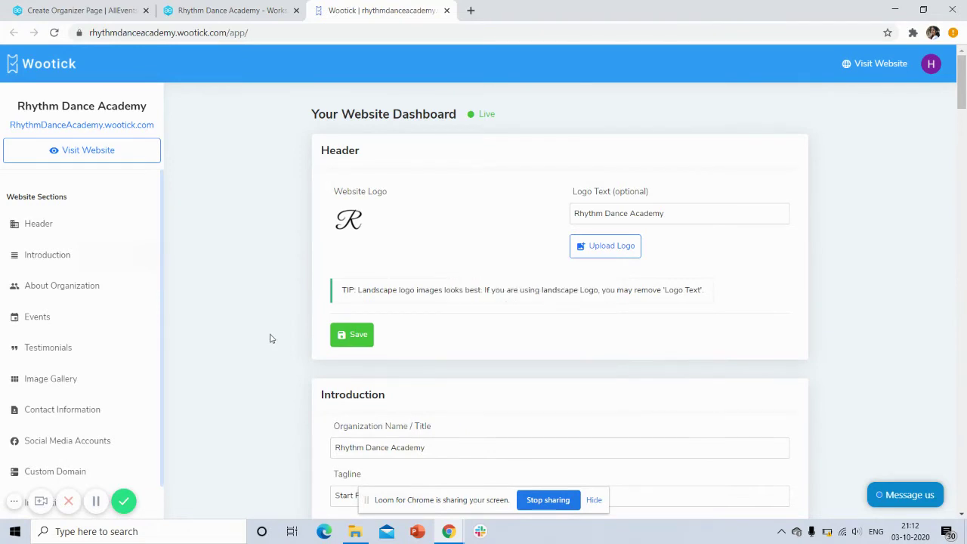
{"action": "scroll", "coordinate": [271, 338], "scroll_direction": "down", "scroll_amount": 1}
{"action": "scroll", "coordinate": [271, 338], "scroll_direction": "down", "scroll_amount": 1}
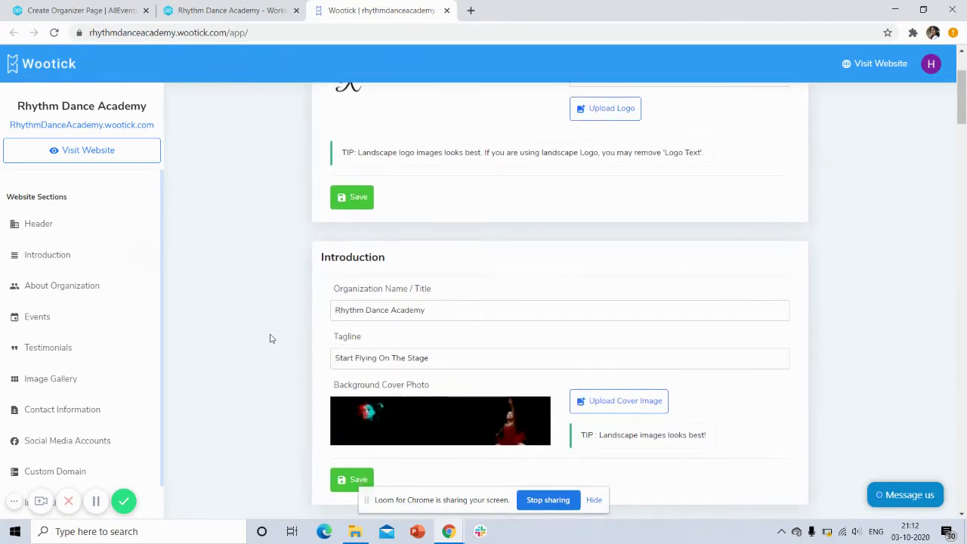
{"action": "scroll", "coordinate": [271, 339], "scroll_direction": "down", "scroll_amount": 2}
{"action": "scroll", "coordinate": [271, 339], "scroll_direction": "up", "scroll_amount": 2}
{"action": "scroll", "coordinate": [272, 338], "scroll_direction": "up", "scroll_amount": 1}
{"action": "scroll", "coordinate": [271, 338], "scroll_direction": "up", "scroll_amount": 1}
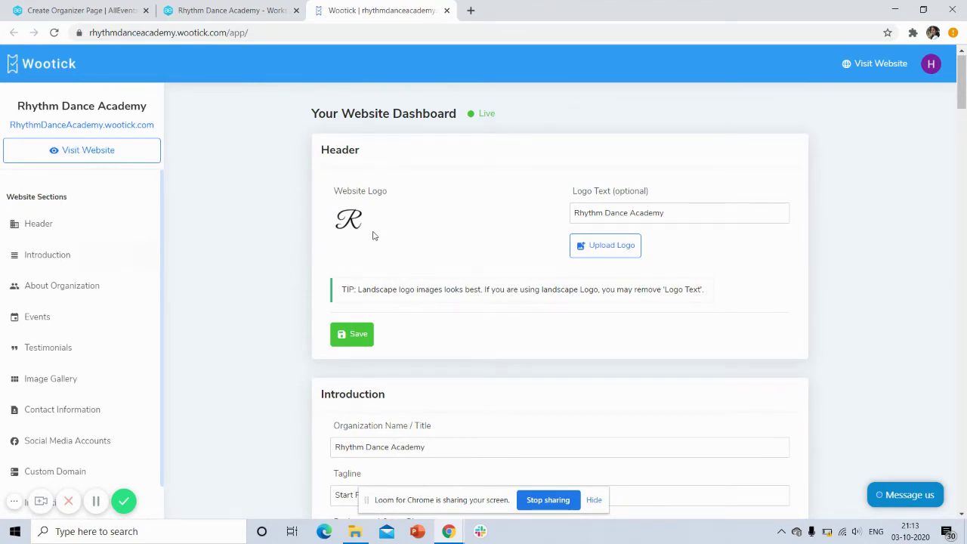
{"action": "scroll", "coordinate": [372, 235], "scroll_direction": "down", "scroll_amount": 1}
{"action": "scroll", "coordinate": [373, 235], "scroll_direction": "down", "scroll_amount": 1}
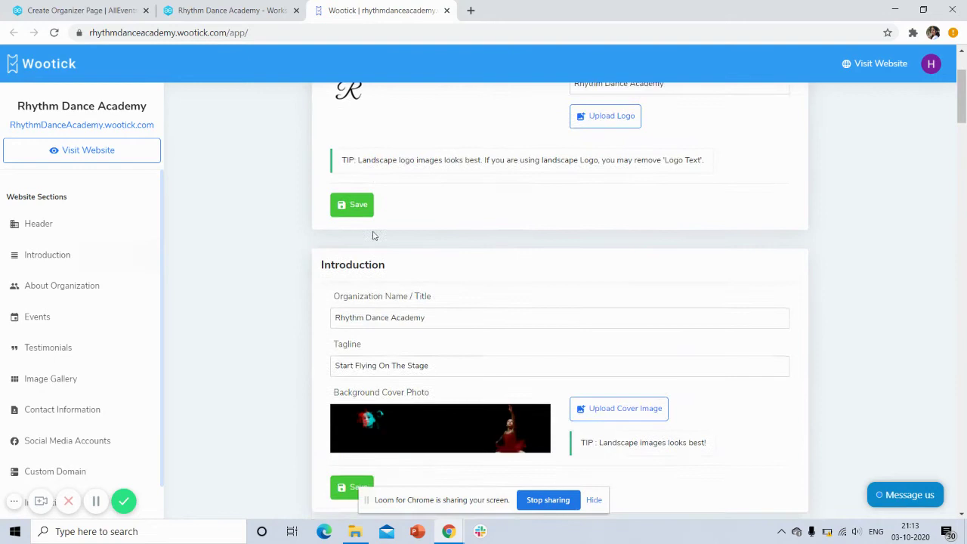
{"action": "scroll", "coordinate": [370, 237], "scroll_direction": "down", "scroll_amount": 1}
{"action": "scroll", "coordinate": [437, 276], "scroll_direction": "down", "scroll_amount": 1}
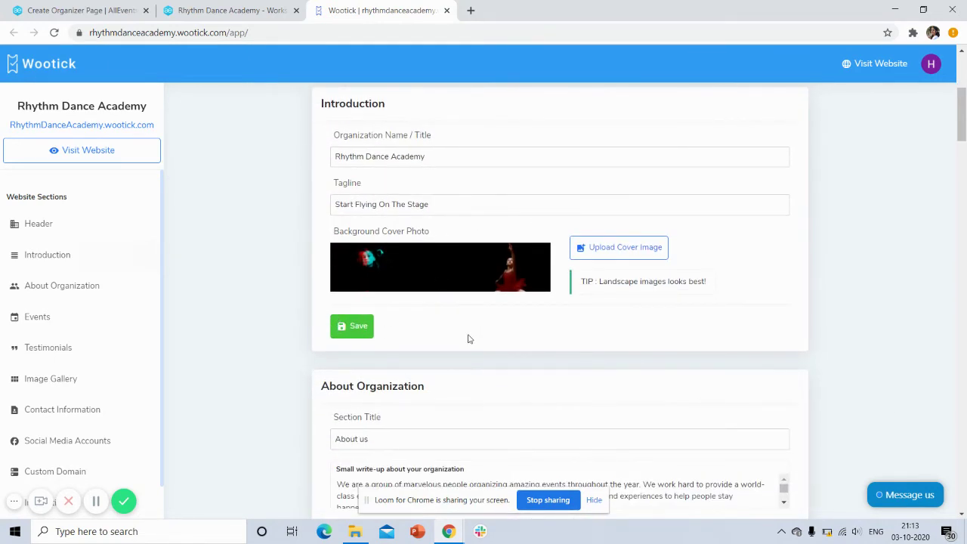
{"action": "scroll", "coordinate": [466, 337], "scroll_direction": "down", "scroll_amount": 2}
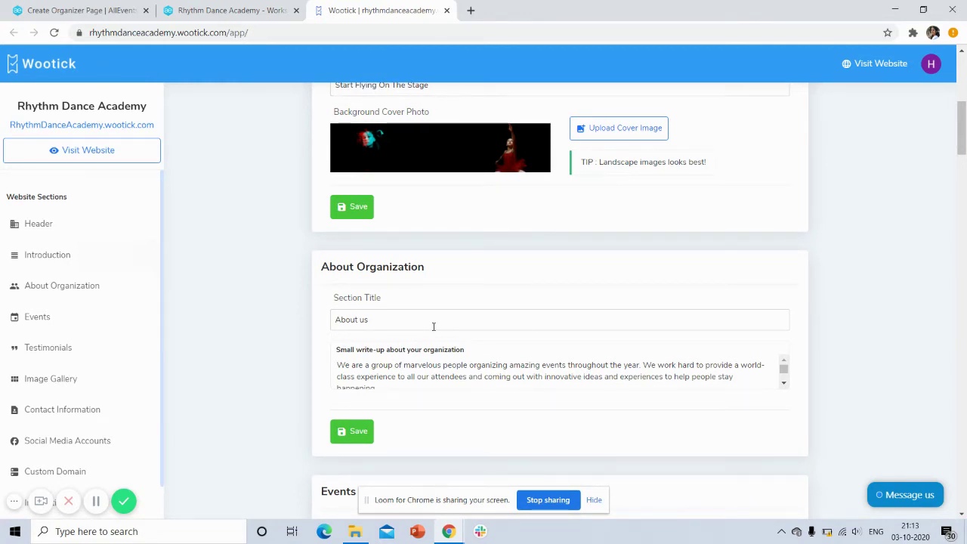
{"action": "scroll", "coordinate": [432, 326], "scroll_direction": "down", "scroll_amount": 2}
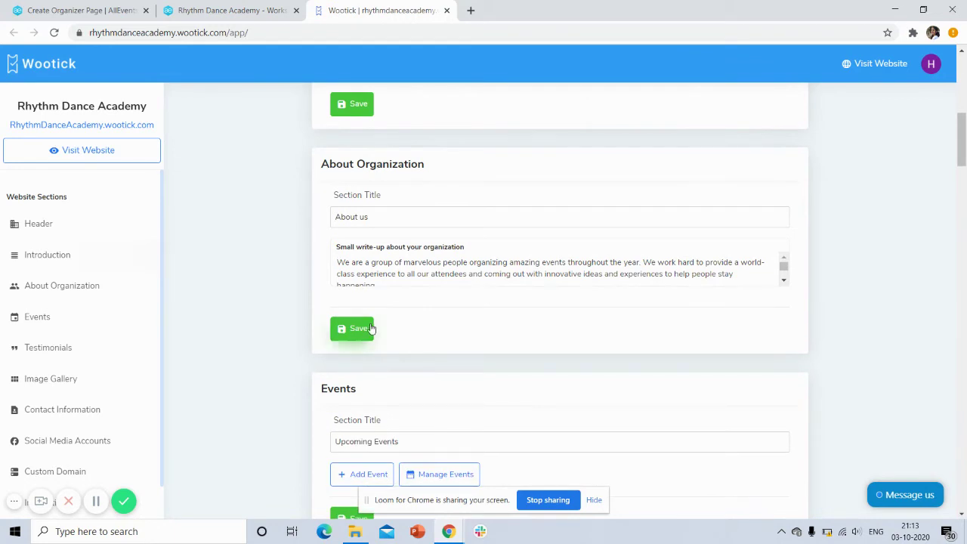
Step: Save the About us title and academy description
{"action": "left_click", "coordinate": [370, 328]}
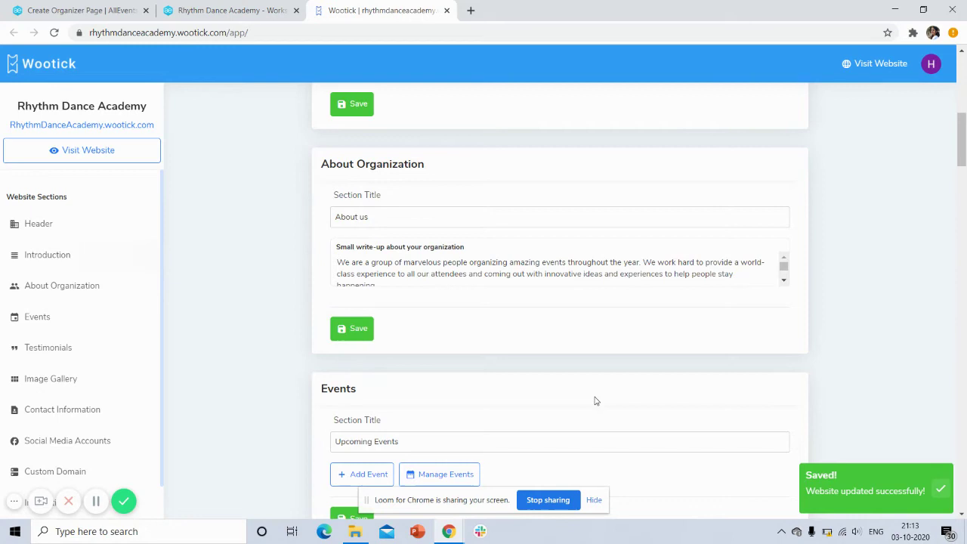
{"action": "scroll", "coordinate": [595, 401], "scroll_direction": "down", "scroll_amount": 2}
{"action": "scroll", "coordinate": [594, 401], "scroll_direction": "down", "scroll_amount": 1}
{"action": "scroll", "coordinate": [594, 401], "scroll_direction": "down", "scroll_amount": 1}
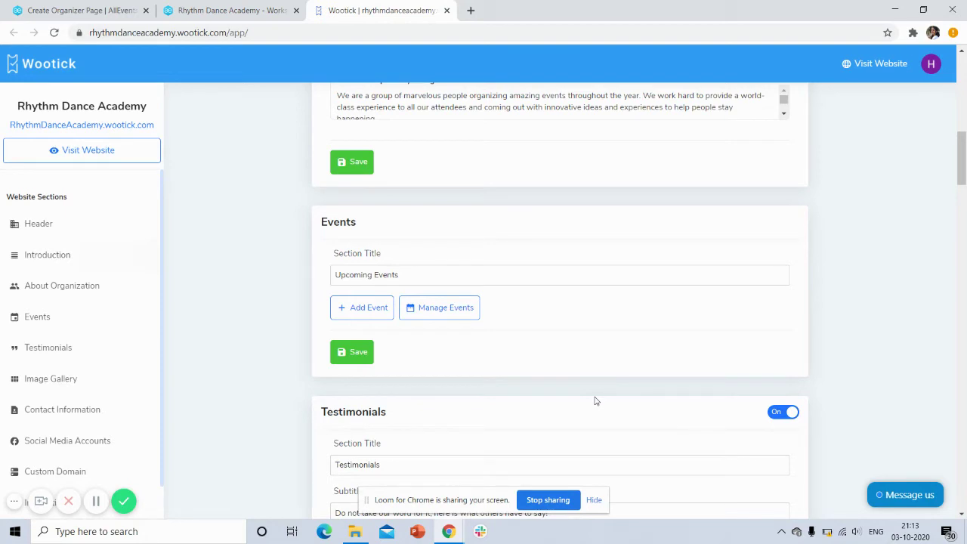
{"action": "scroll", "coordinate": [595, 400], "scroll_direction": "down", "scroll_amount": 2}
{"action": "scroll", "coordinate": [595, 398], "scroll_direction": "down", "scroll_amount": 1}
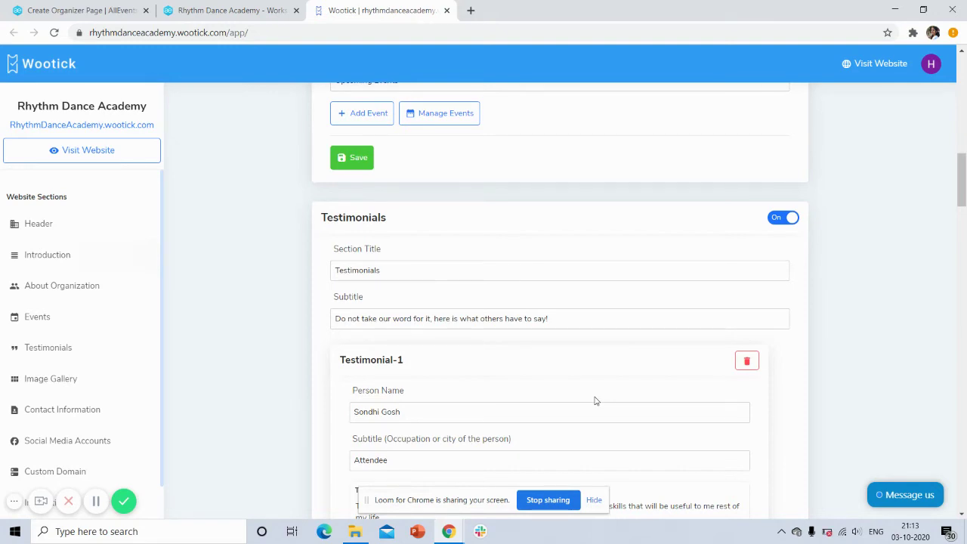
{"action": "scroll", "coordinate": [595, 400], "scroll_direction": "down", "scroll_amount": 1}
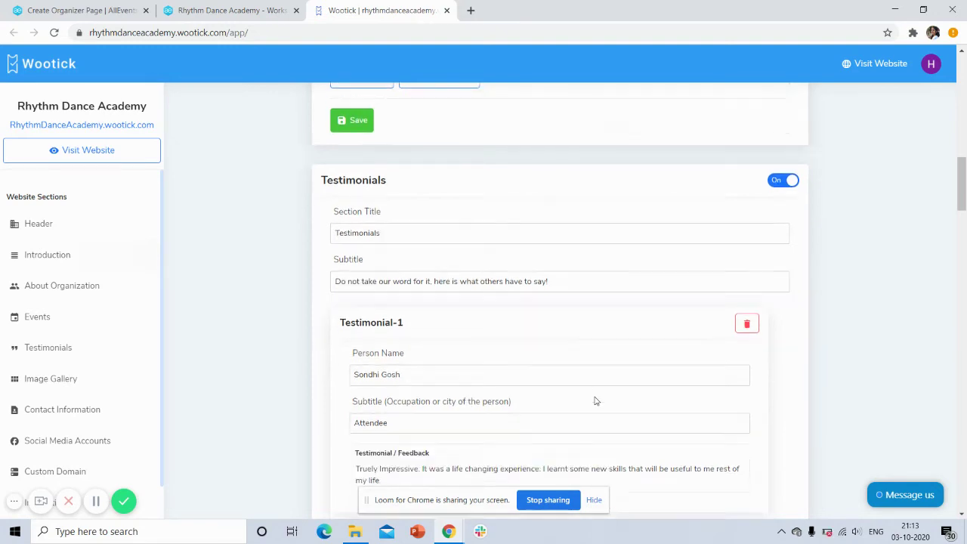
{"action": "scroll", "coordinate": [594, 399], "scroll_direction": "down", "scroll_amount": 1}
{"action": "scroll", "coordinate": [594, 397], "scroll_direction": "down", "scroll_amount": 2}
{"action": "scroll", "coordinate": [594, 397], "scroll_direction": "down", "scroll_amount": 1}
{"action": "scroll", "coordinate": [594, 399], "scroll_direction": "down", "scroll_amount": 2}
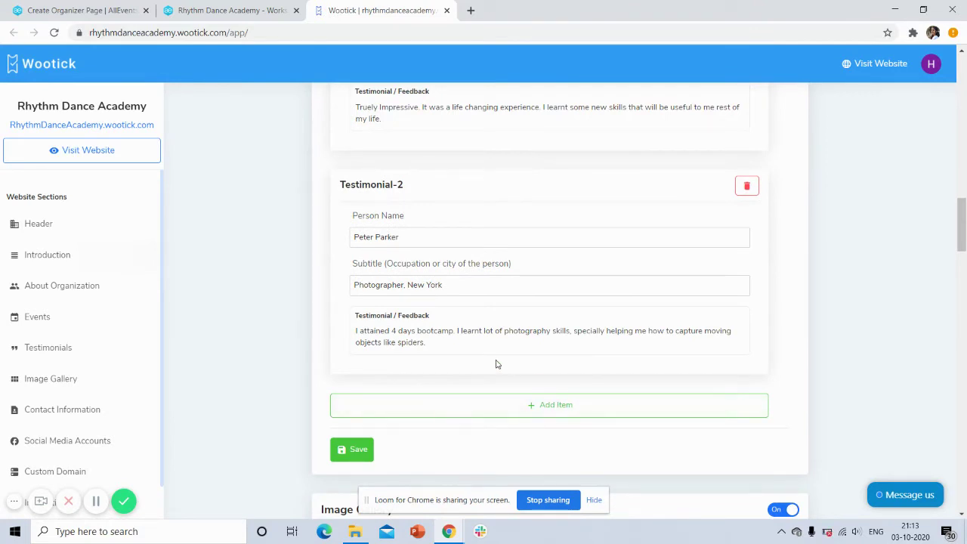
{"action": "scroll", "coordinate": [496, 363], "scroll_direction": "down", "scroll_amount": 1}
{"action": "scroll", "coordinate": [496, 363], "scroll_direction": "down", "scroll_amount": 1}
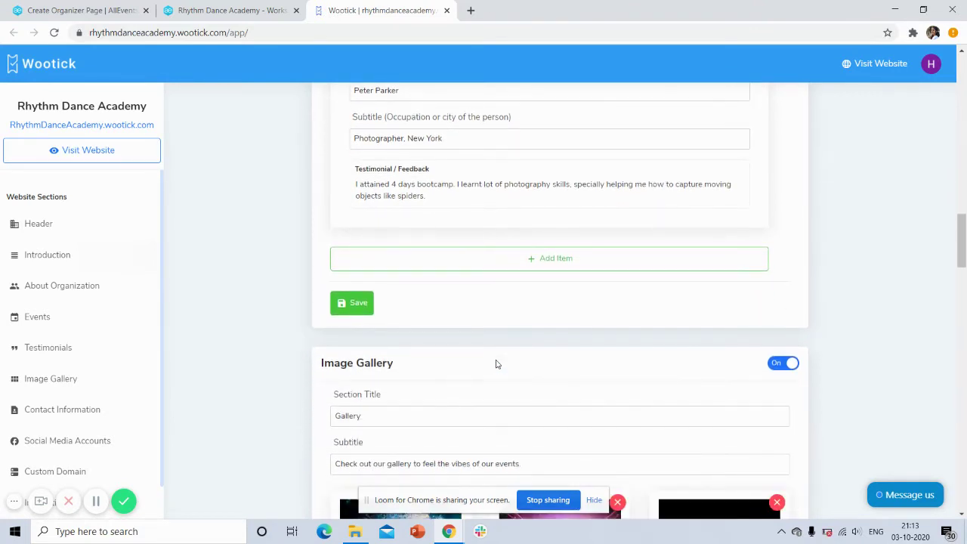
{"action": "scroll", "coordinate": [496, 363], "scroll_direction": "down", "scroll_amount": 2}
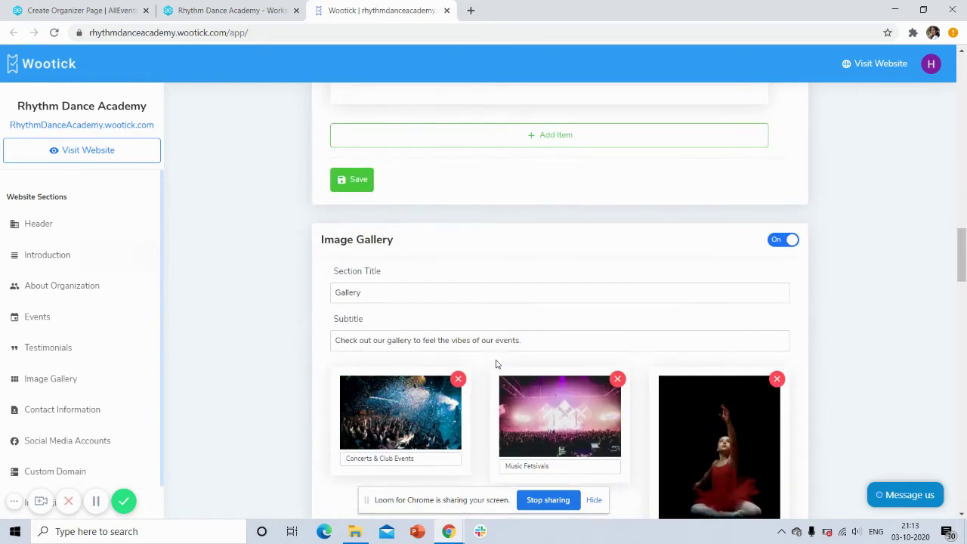
{"action": "scroll", "coordinate": [496, 364], "scroll_direction": "down", "scroll_amount": 1}
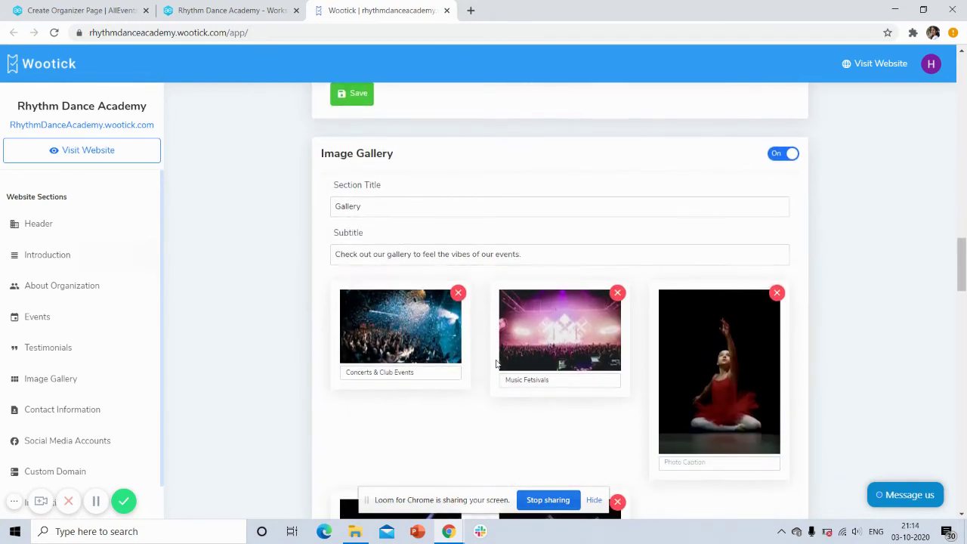
{"action": "scroll", "coordinate": [496, 363], "scroll_direction": "down", "scroll_amount": 1}
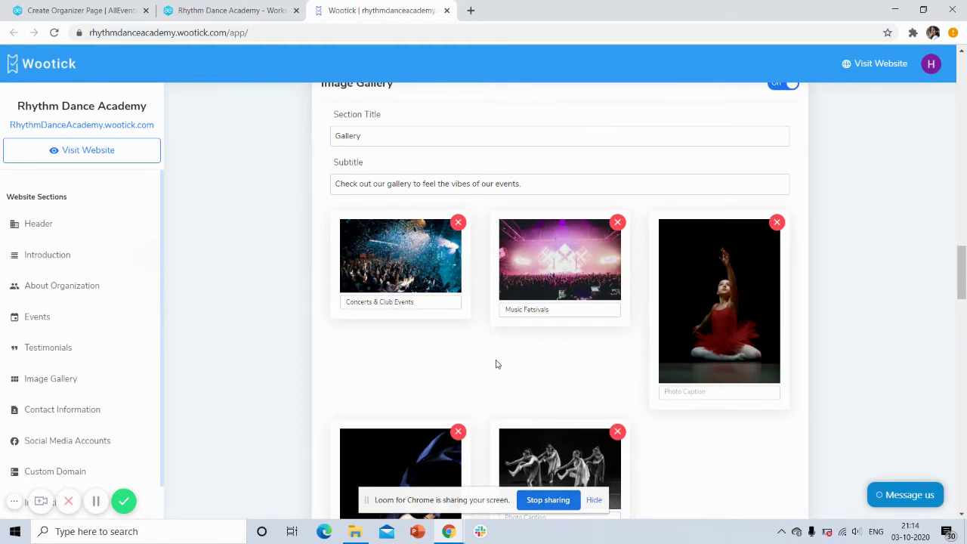
{"action": "scroll", "coordinate": [496, 364], "scroll_direction": "down", "scroll_amount": 2}
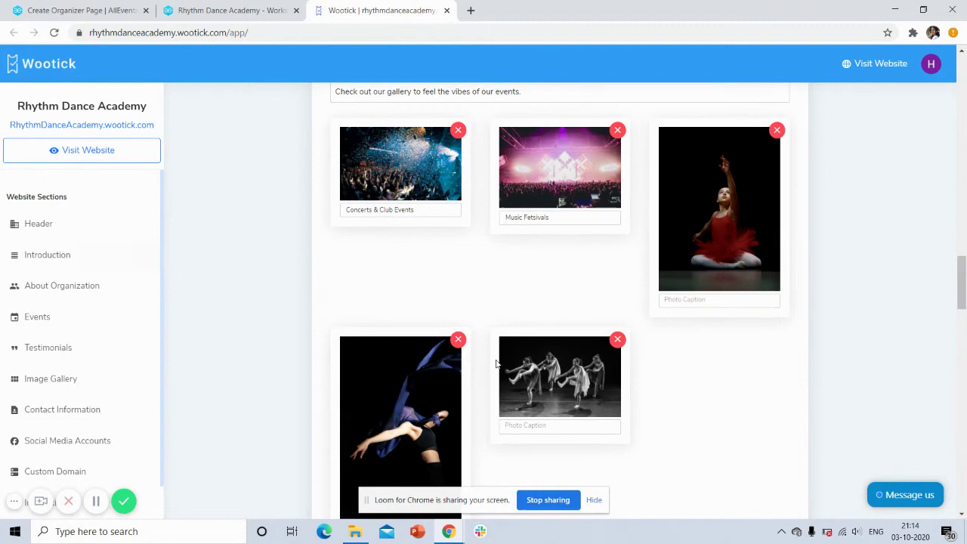
{"action": "scroll", "coordinate": [495, 364], "scroll_direction": "down", "scroll_amount": 3}
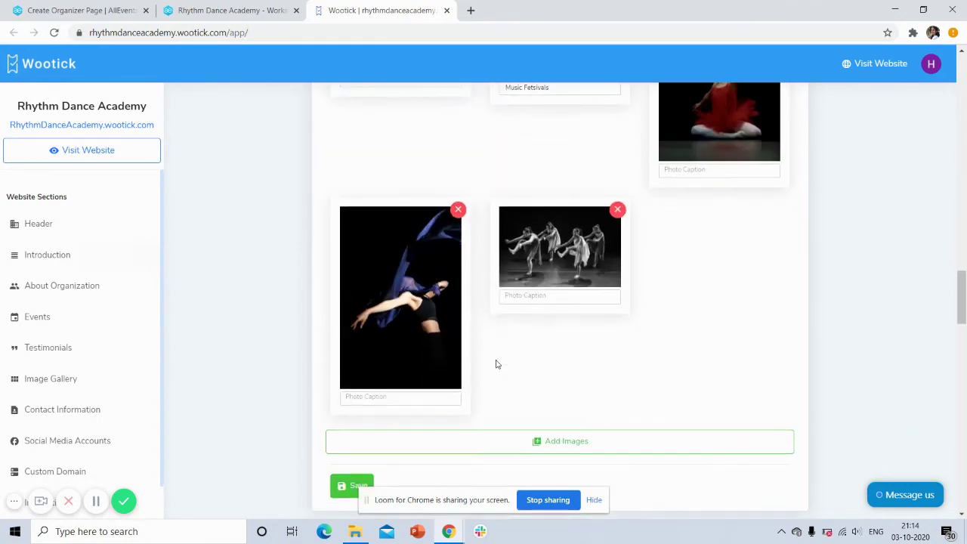
{"action": "scroll", "coordinate": [495, 364], "scroll_direction": "down", "scroll_amount": 1}
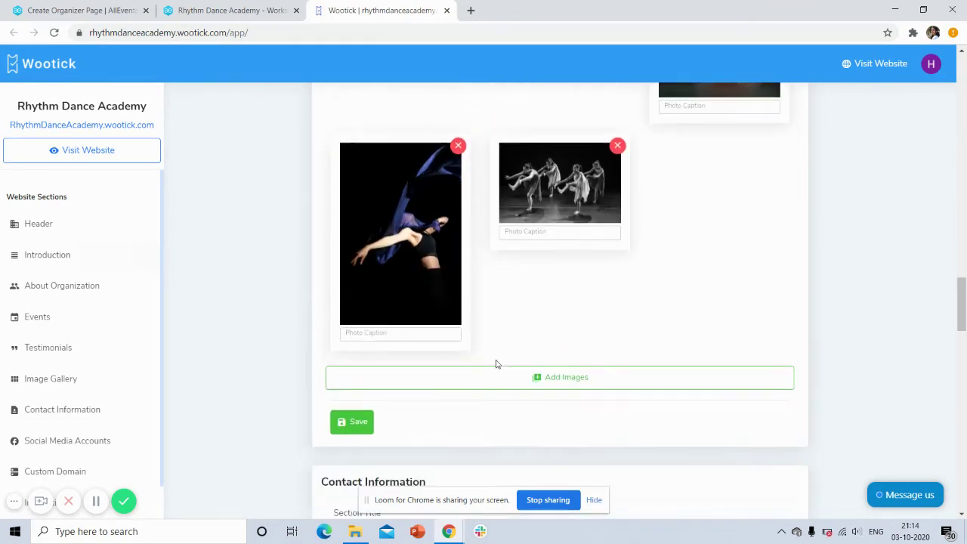
{"action": "scroll", "coordinate": [496, 364], "scroll_direction": "down", "scroll_amount": 1}
{"action": "scroll", "coordinate": [495, 364], "scroll_direction": "down", "scroll_amount": 1}
{"action": "scroll", "coordinate": [496, 364], "scroll_direction": "down", "scroll_amount": 1}
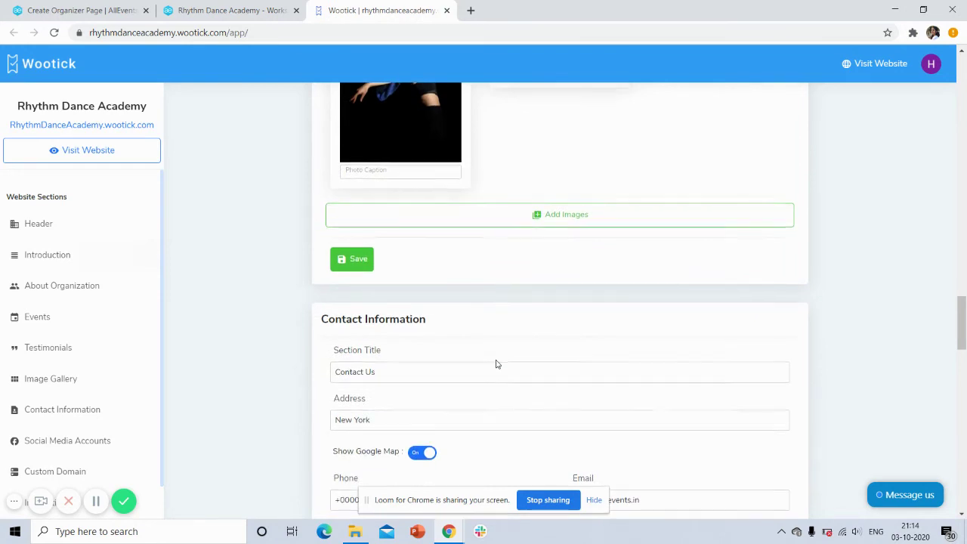
{"action": "scroll", "coordinate": [496, 360], "scroll_direction": "down", "scroll_amount": 2}
{"action": "scroll", "coordinate": [496, 360], "scroll_direction": "down", "scroll_amount": 1}
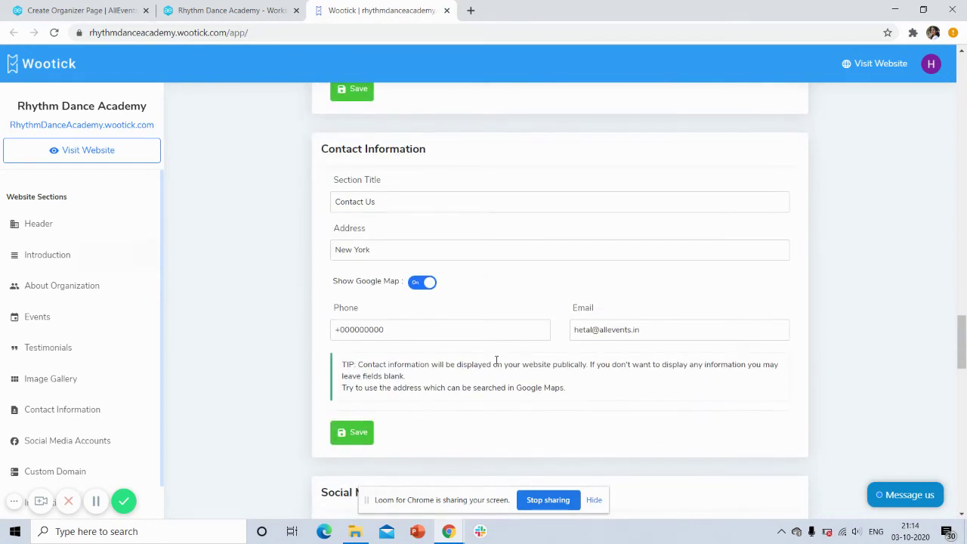
{"action": "scroll", "coordinate": [496, 361], "scroll_direction": "down", "scroll_amount": 1}
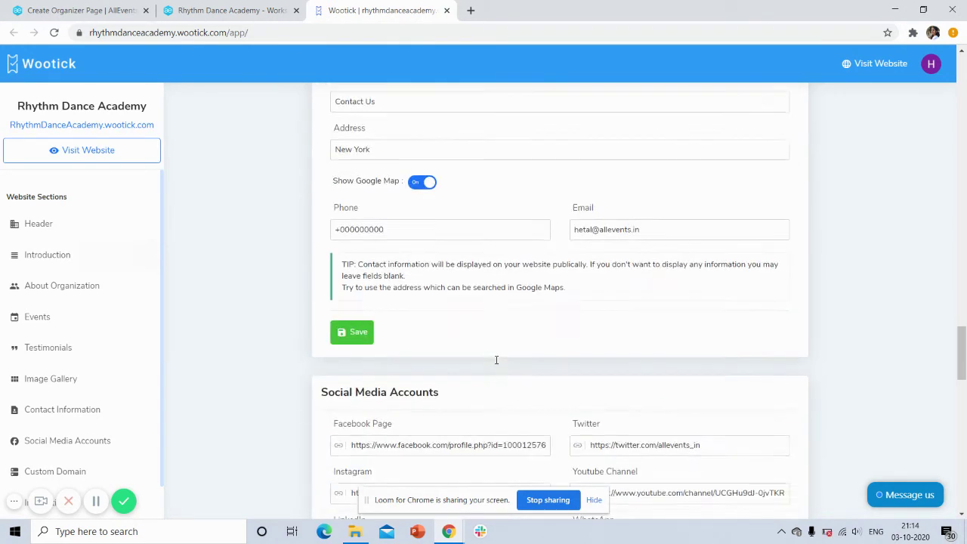
{"action": "scroll", "coordinate": [495, 361], "scroll_direction": "down", "scroll_amount": 1}
{"action": "scroll", "coordinate": [495, 364], "scroll_direction": "down", "scroll_amount": 1}
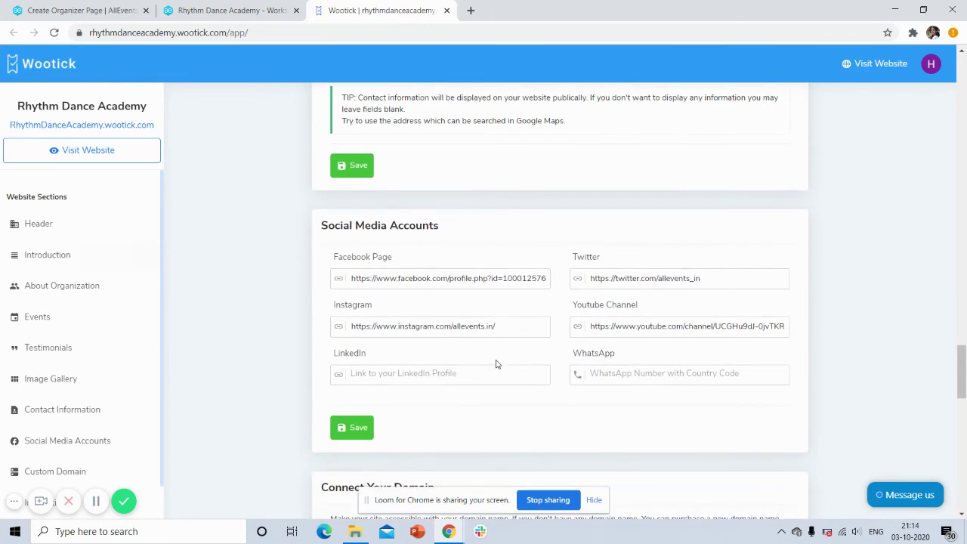
{"action": "scroll", "coordinate": [495, 364], "scroll_direction": "down", "scroll_amount": 1}
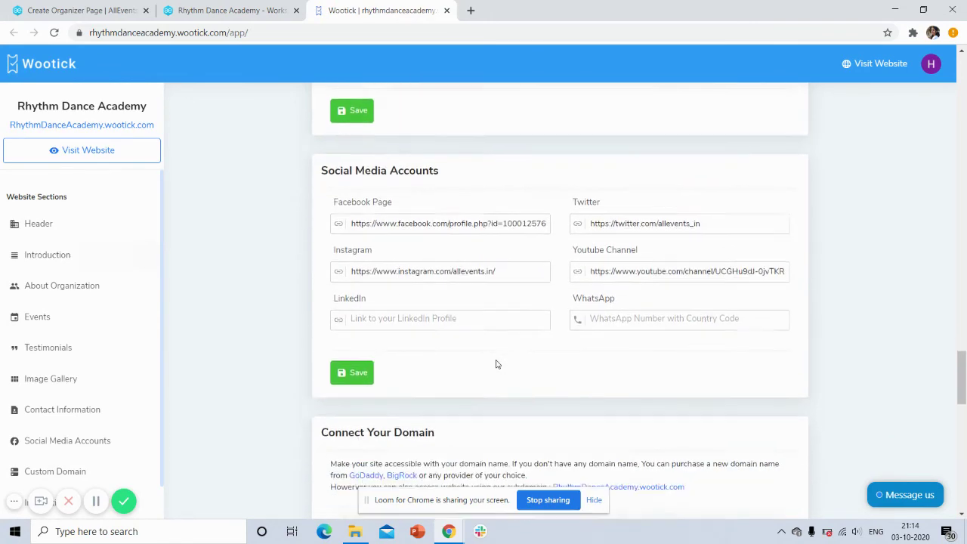
{"action": "scroll", "coordinate": [496, 364], "scroll_direction": "up", "scroll_amount": 10}
{"action": "scroll", "coordinate": [495, 362], "scroll_direction": "up", "scroll_amount": 10}
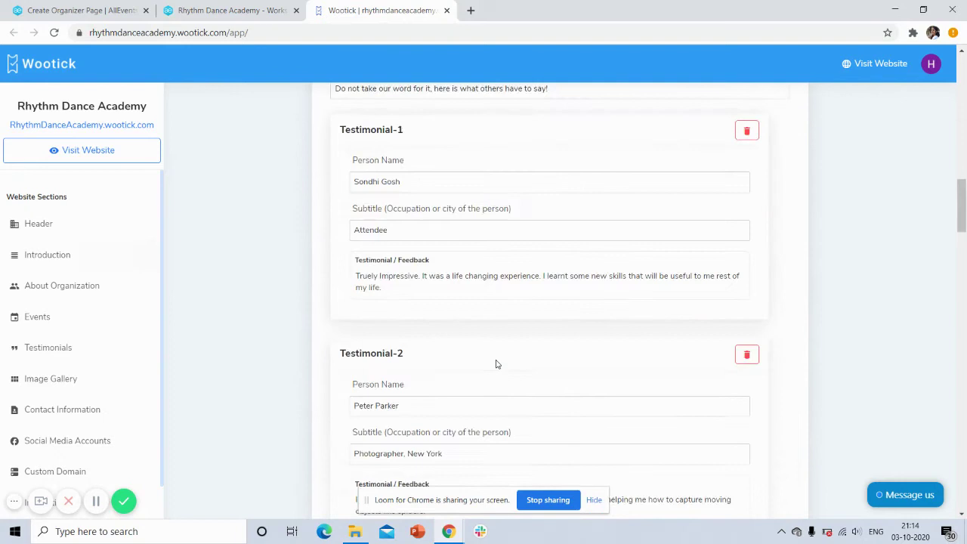
{"action": "scroll", "coordinate": [496, 361], "scroll_direction": "up", "scroll_amount": 10}
{"action": "scroll", "coordinate": [497, 359], "scroll_direction": "up", "scroll_amount": 5}
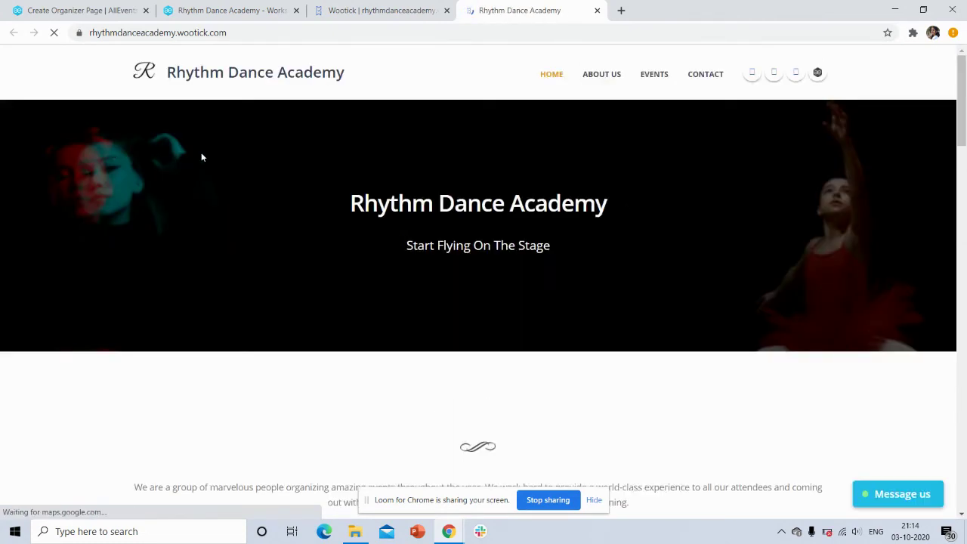
Step: Scroll the live site past events, gallery, testimonials, map and newsletter to the Follow Us footer
{"action": "scroll", "coordinate": [291, 187], "scroll_direction": "down", "scroll_amount": 1}
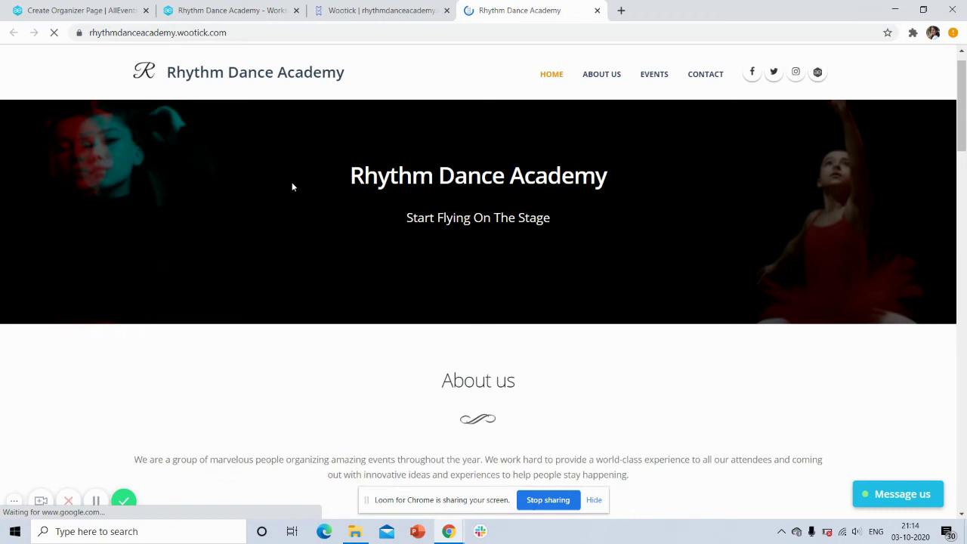
{"action": "scroll", "coordinate": [292, 183], "scroll_direction": "up", "scroll_amount": 1}
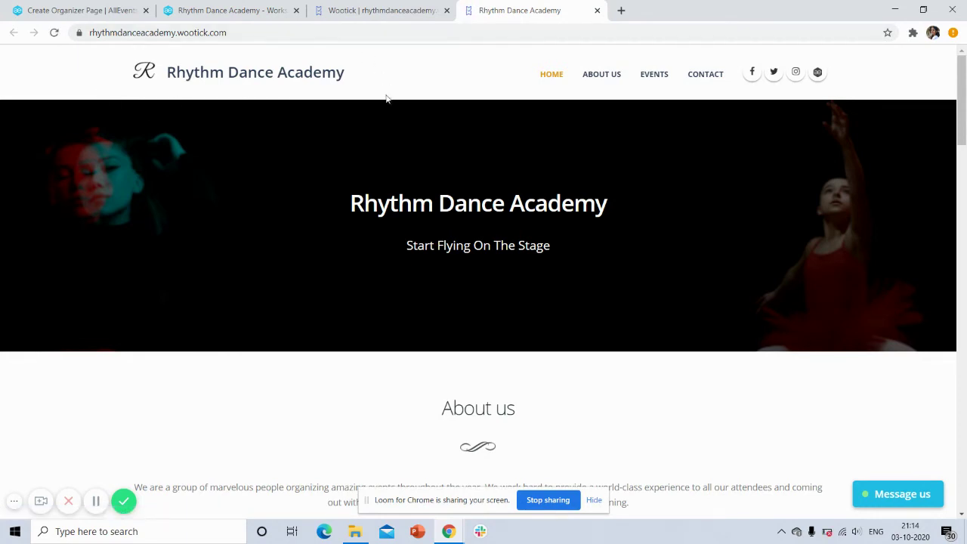
{"action": "scroll", "coordinate": [295, 214], "scroll_direction": "down", "scroll_amount": 1}
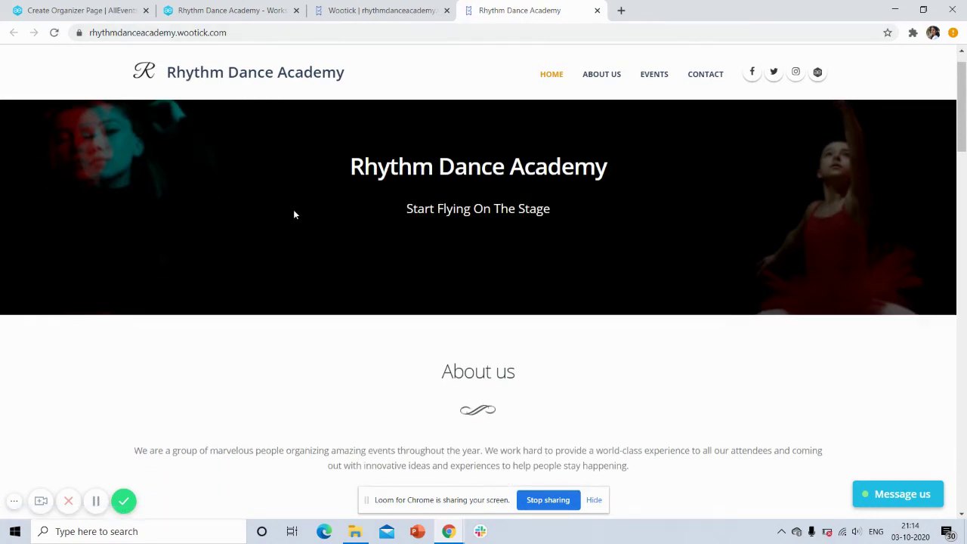
{"action": "scroll", "coordinate": [295, 214], "scroll_direction": "down", "scroll_amount": 1}
{"action": "scroll", "coordinate": [295, 214], "scroll_direction": "down", "scroll_amount": 1}
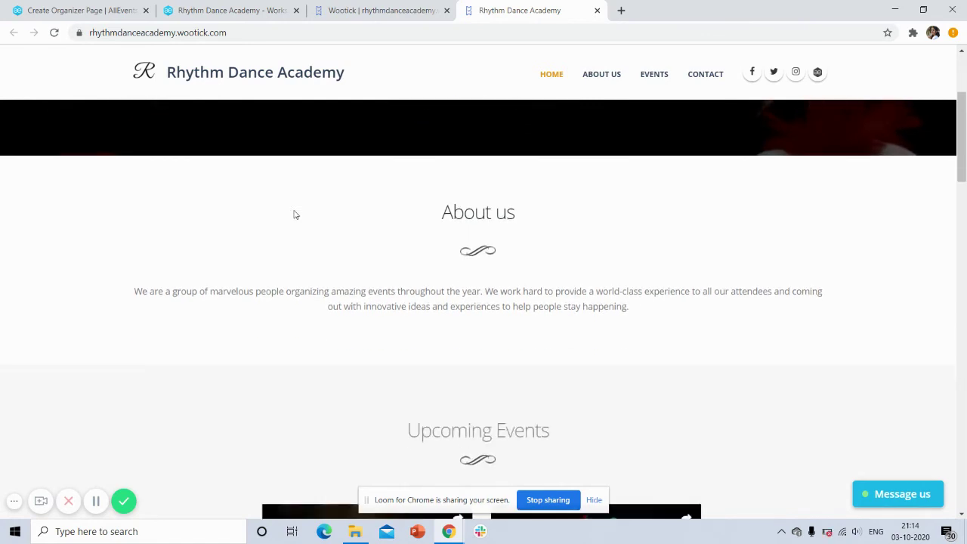
{"action": "scroll", "coordinate": [295, 214], "scroll_direction": "down", "scroll_amount": 2}
{"action": "scroll", "coordinate": [294, 214], "scroll_direction": "down", "scroll_amount": 2}
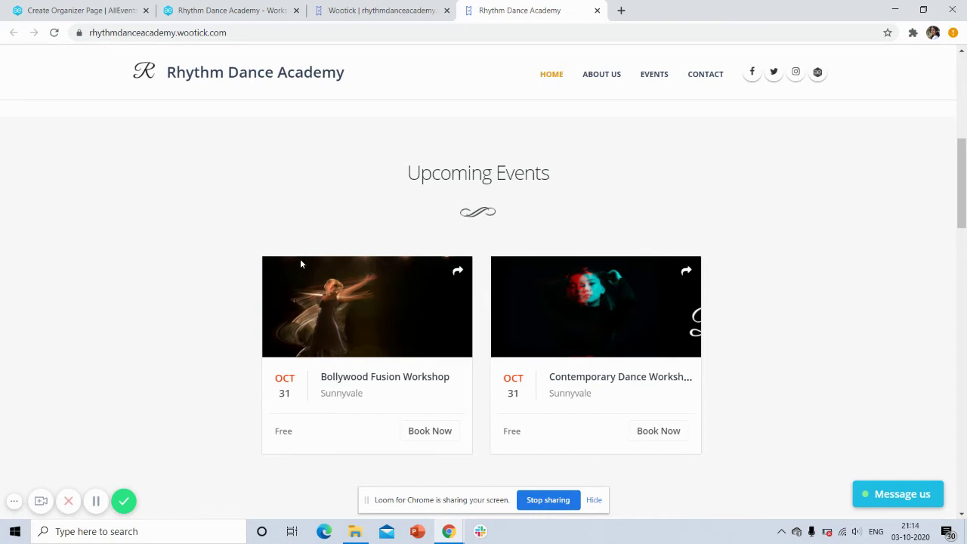
{"action": "scroll", "coordinate": [272, 440], "scroll_direction": "down", "scroll_amount": 1}
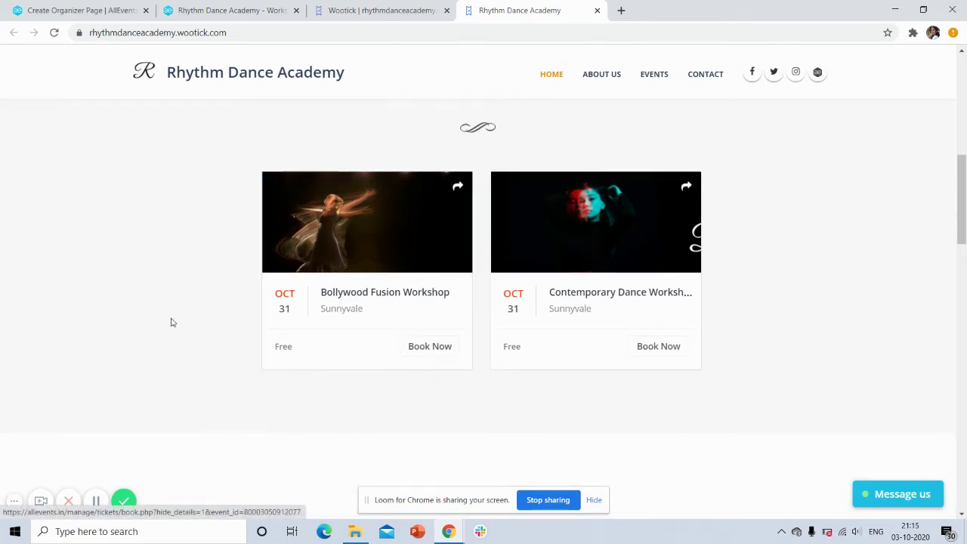
{"action": "scroll", "coordinate": [172, 323], "scroll_direction": "down", "scroll_amount": 4}
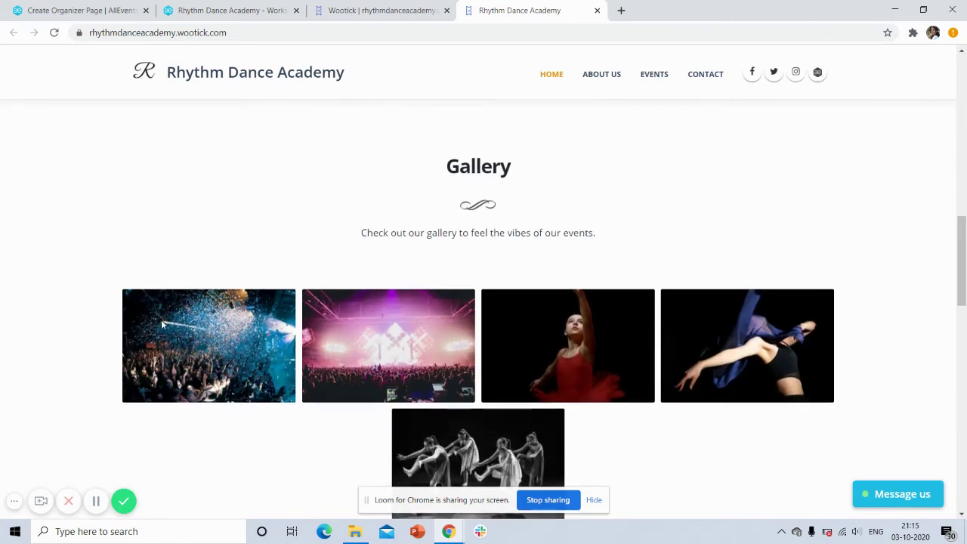
{"action": "scroll", "coordinate": [162, 325], "scroll_direction": "down", "scroll_amount": 2}
{"action": "scroll", "coordinate": [161, 325], "scroll_direction": "down", "scroll_amount": 2}
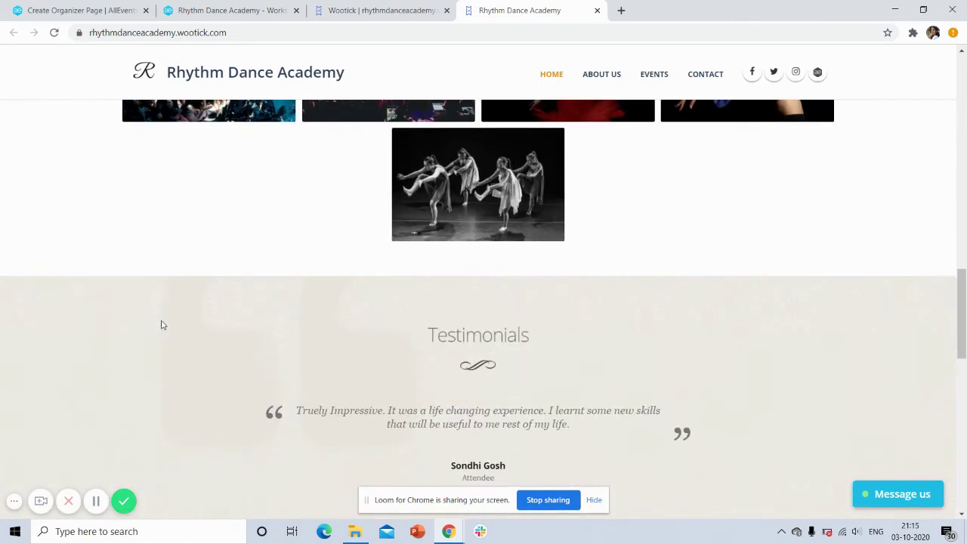
{"action": "scroll", "coordinate": [161, 324], "scroll_direction": "down", "scroll_amount": 2}
{"action": "scroll", "coordinate": [161, 325], "scroll_direction": "down", "scroll_amount": 2}
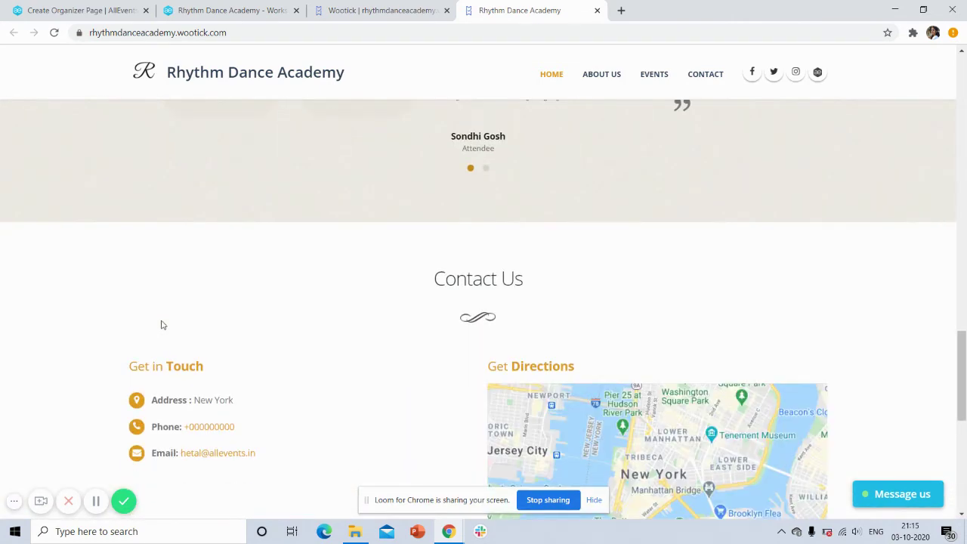
{"action": "scroll", "coordinate": [161, 325], "scroll_direction": "down", "scroll_amount": 3}
{"action": "scroll", "coordinate": [161, 325], "scroll_direction": "down", "scroll_amount": 1}
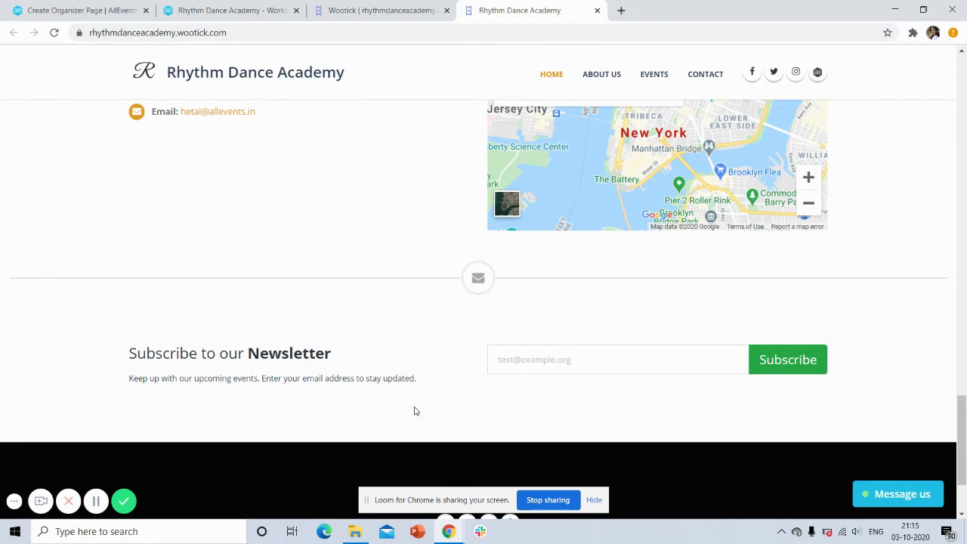
{"action": "scroll", "coordinate": [414, 411], "scroll_direction": "down", "scroll_amount": 2}
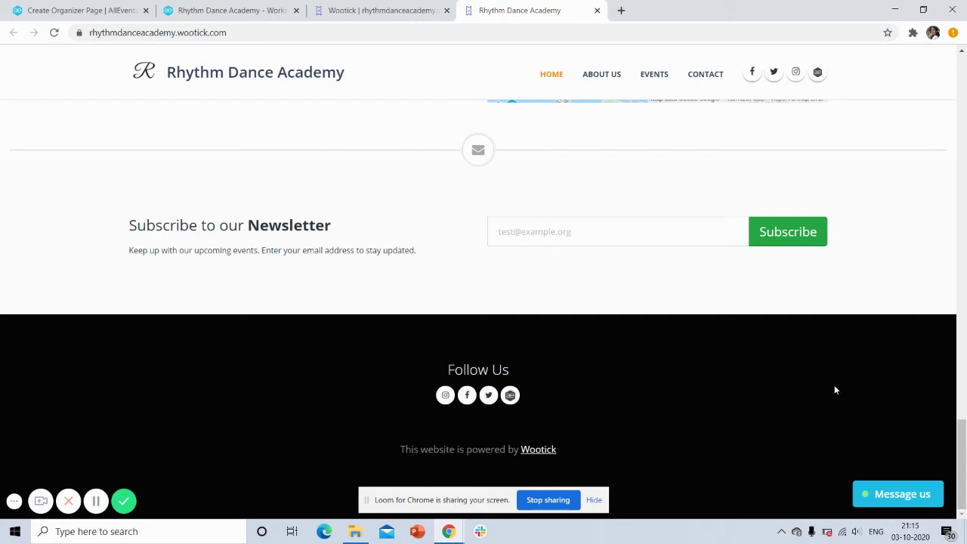
{"action": "left_click", "coordinate": [868, 490]}
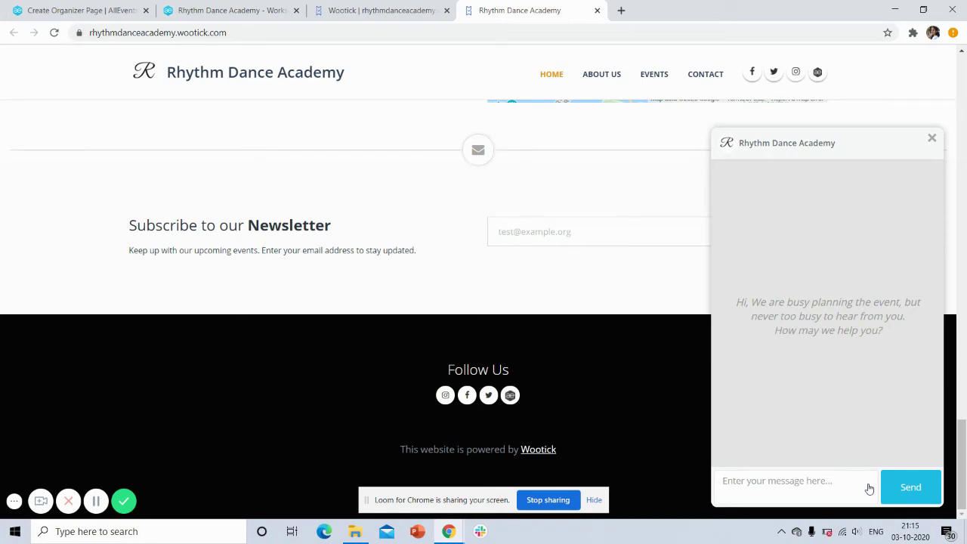
{"action": "left_click", "coordinate": [932, 139]}
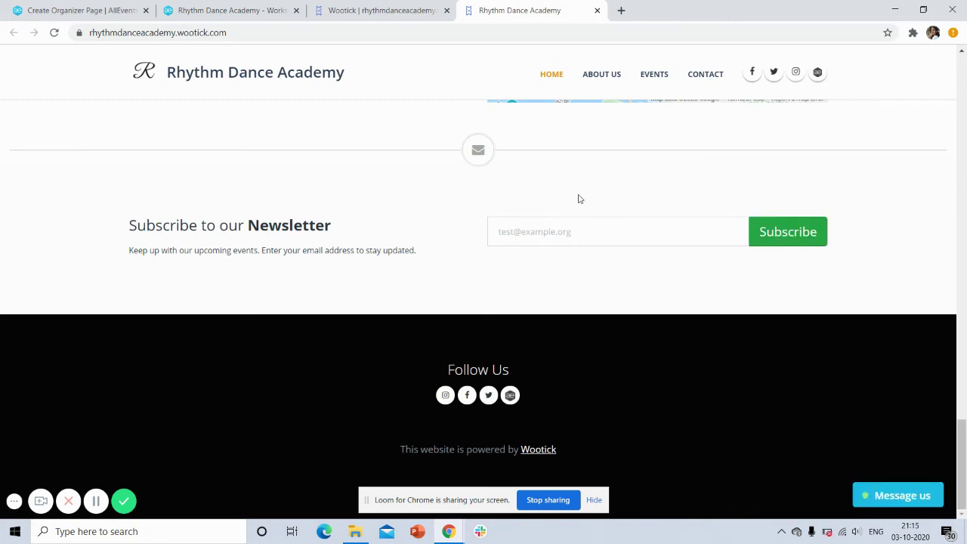
{"action": "scroll", "coordinate": [578, 198], "scroll_direction": "up", "scroll_amount": 4}
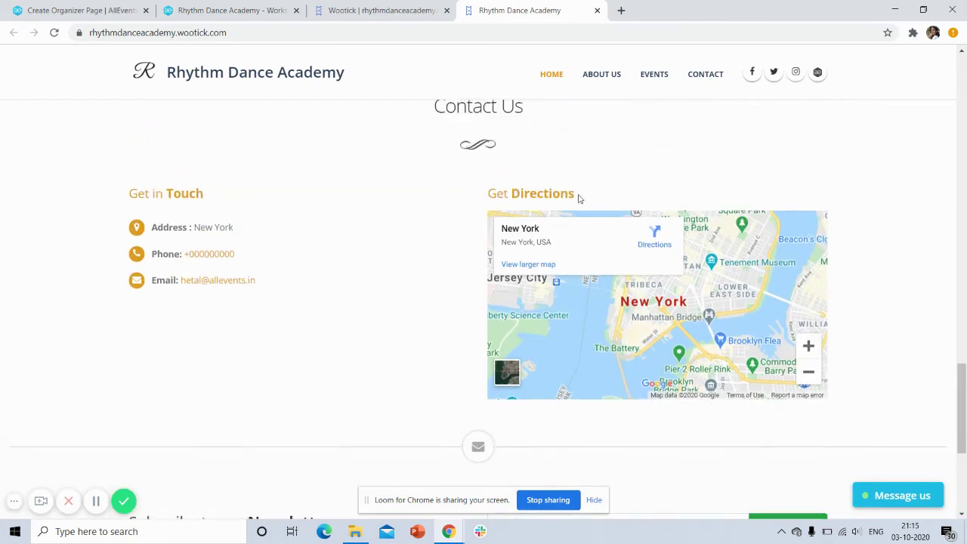
{"action": "left_click", "coordinate": [243, 34]}
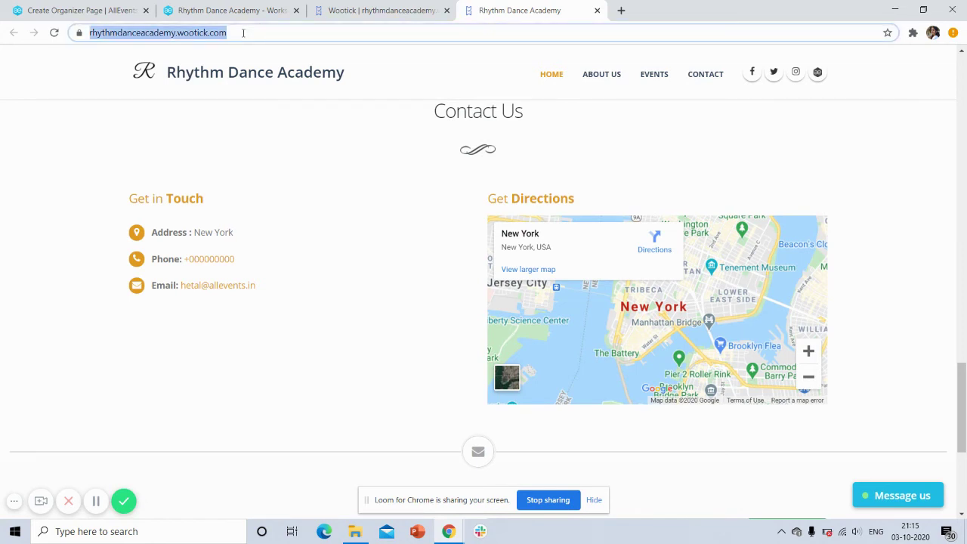
Step: Return to the Wootick dashboard and scroll down to the Connect Your Domain section
{"action": "left_click", "coordinate": [337, 13]}
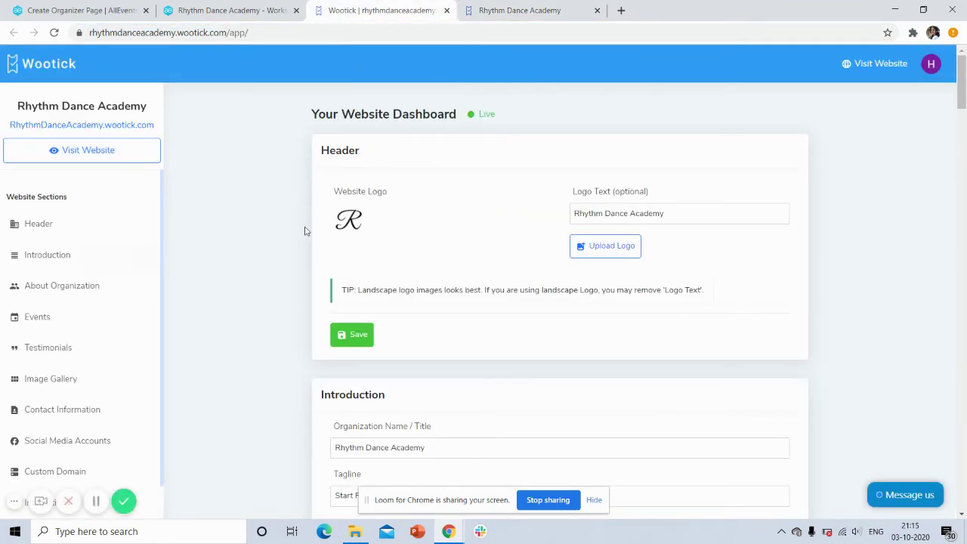
{"action": "scroll", "coordinate": [306, 231], "scroll_direction": "down", "scroll_amount": 3}
{"action": "scroll", "coordinate": [306, 231], "scroll_direction": "down", "scroll_amount": 4}
{"action": "scroll", "coordinate": [306, 231], "scroll_direction": "down", "scroll_amount": 5}
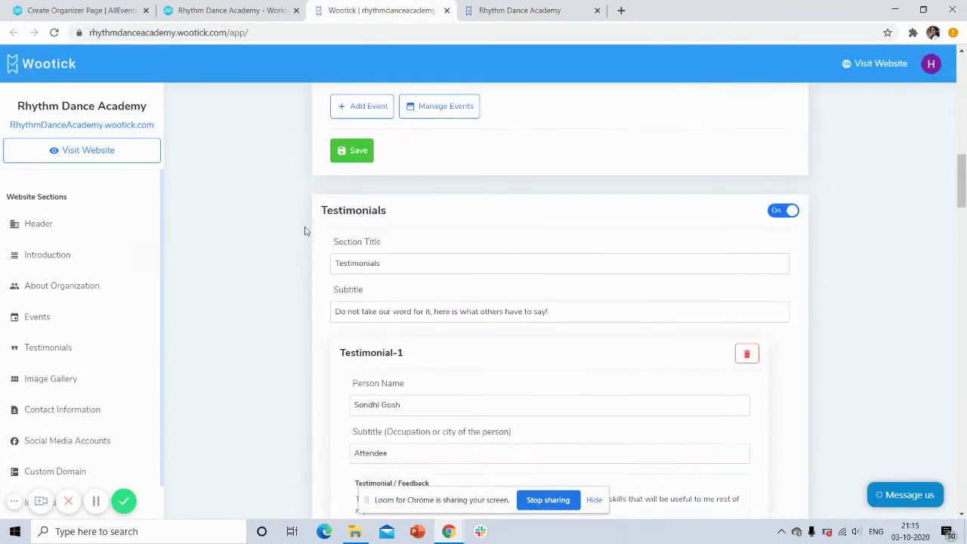
{"action": "scroll", "coordinate": [305, 231], "scroll_direction": "down", "scroll_amount": 2}
{"action": "scroll", "coordinate": [306, 231], "scroll_direction": "down", "scroll_amount": 5}
{"action": "scroll", "coordinate": [306, 231], "scroll_direction": "down", "scroll_amount": 3}
{"action": "scroll", "coordinate": [305, 231], "scroll_direction": "down", "scroll_amount": 4}
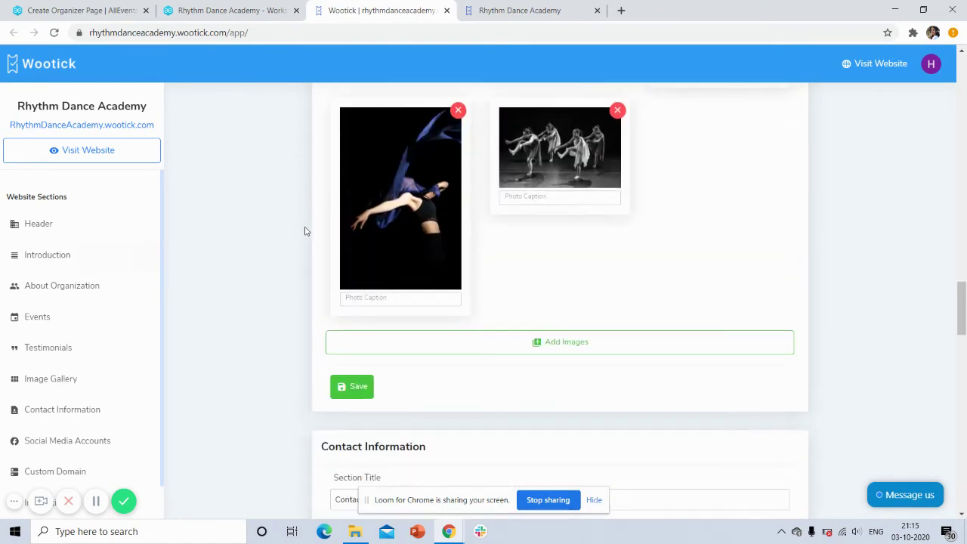
{"action": "scroll", "coordinate": [306, 231], "scroll_direction": "down", "scroll_amount": 3}
{"action": "scroll", "coordinate": [306, 231], "scroll_direction": "down", "scroll_amount": 5}
{"action": "scroll", "coordinate": [306, 231], "scroll_direction": "down", "scroll_amount": 4}
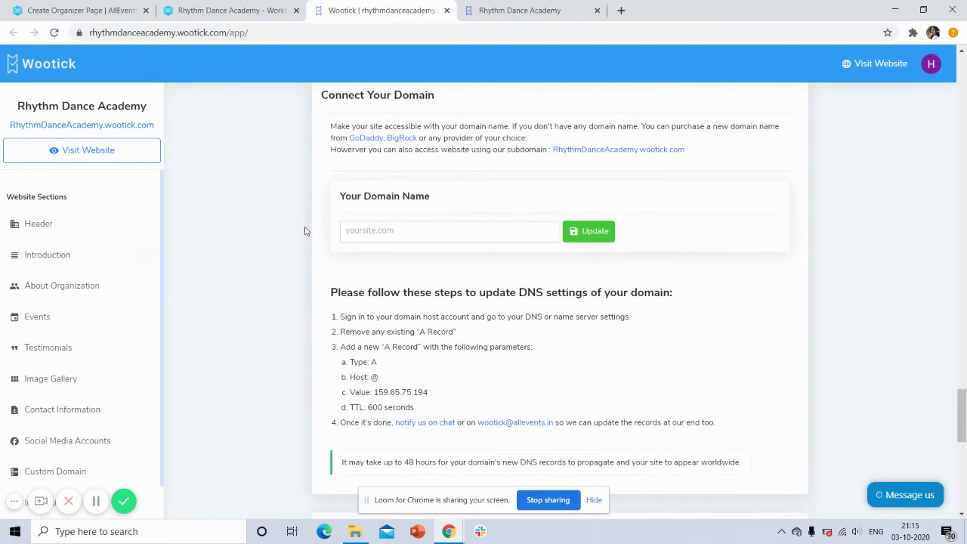
{"action": "scroll", "coordinate": [306, 231], "scroll_direction": "up", "scroll_amount": 1}
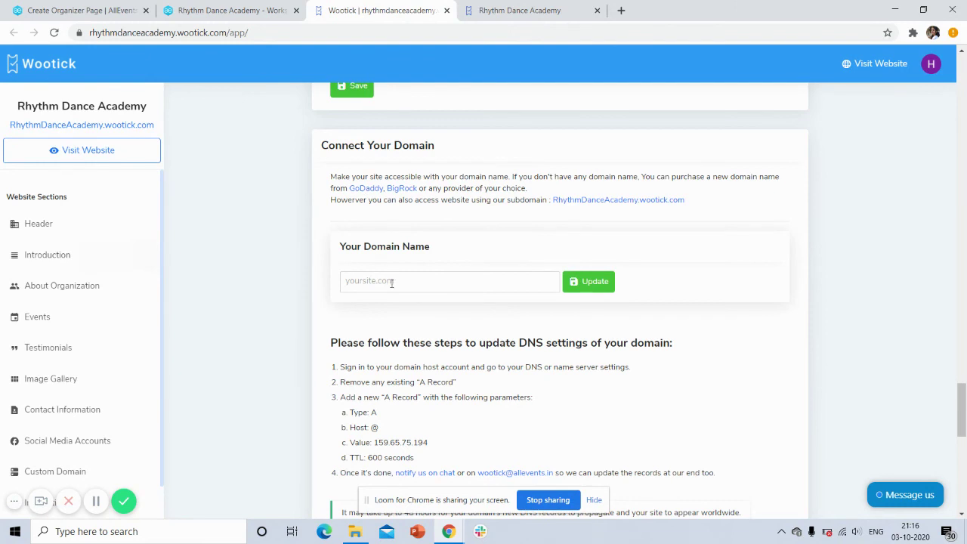
{"action": "scroll", "coordinate": [391, 283], "scroll_direction": "down", "scroll_amount": 1}
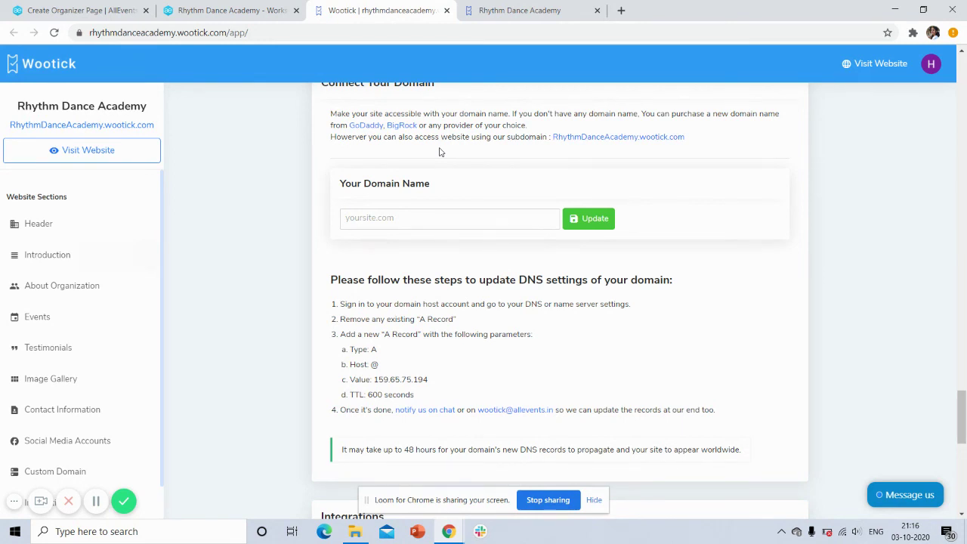
Step: Review Integrations and the Early Access plan, then scroll back to Contact Information
{"action": "scroll", "coordinate": [440, 152], "scroll_direction": "down", "scroll_amount": 2}
{"action": "scroll", "coordinate": [440, 152], "scroll_direction": "down", "scroll_amount": 2}
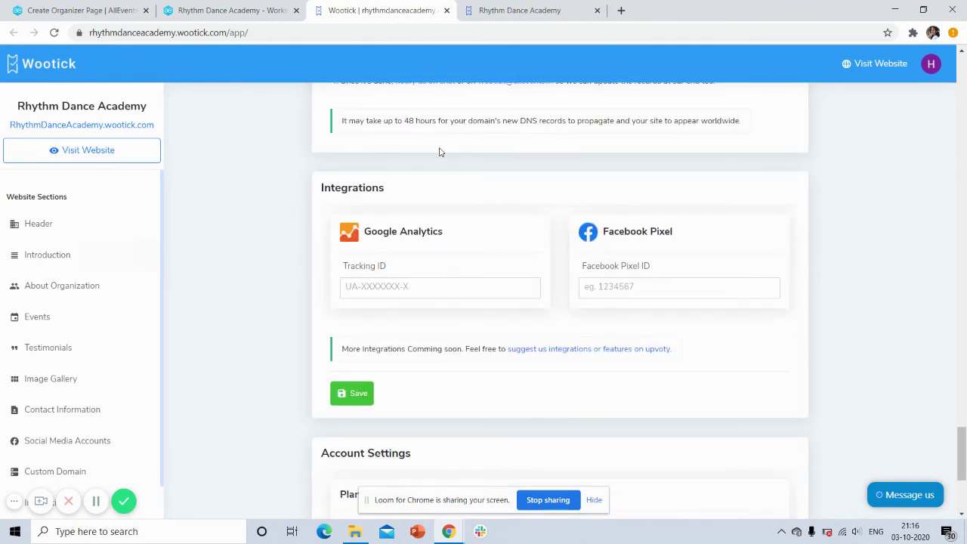
{"action": "scroll", "coordinate": [441, 152], "scroll_direction": "down", "scroll_amount": 1}
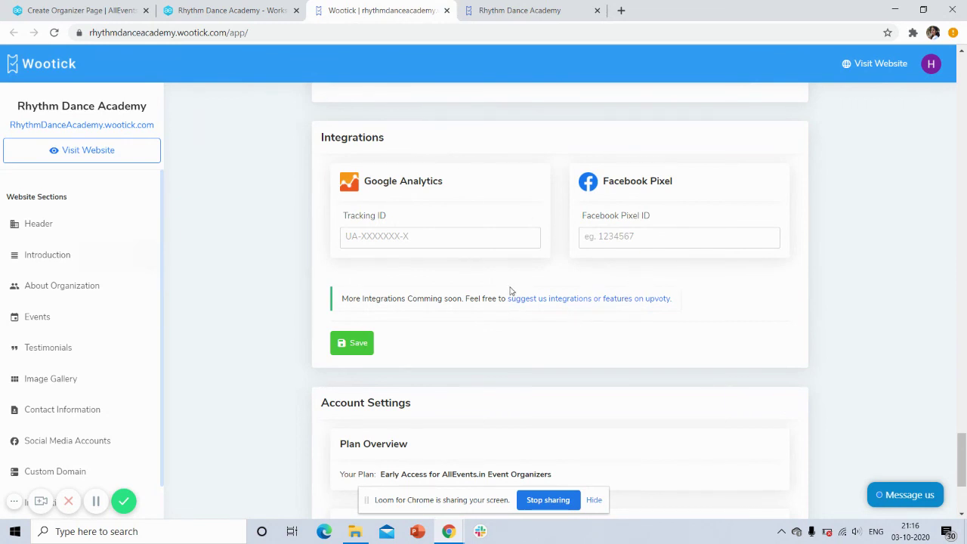
{"action": "scroll", "coordinate": [507, 292], "scroll_direction": "down", "scroll_amount": 2}
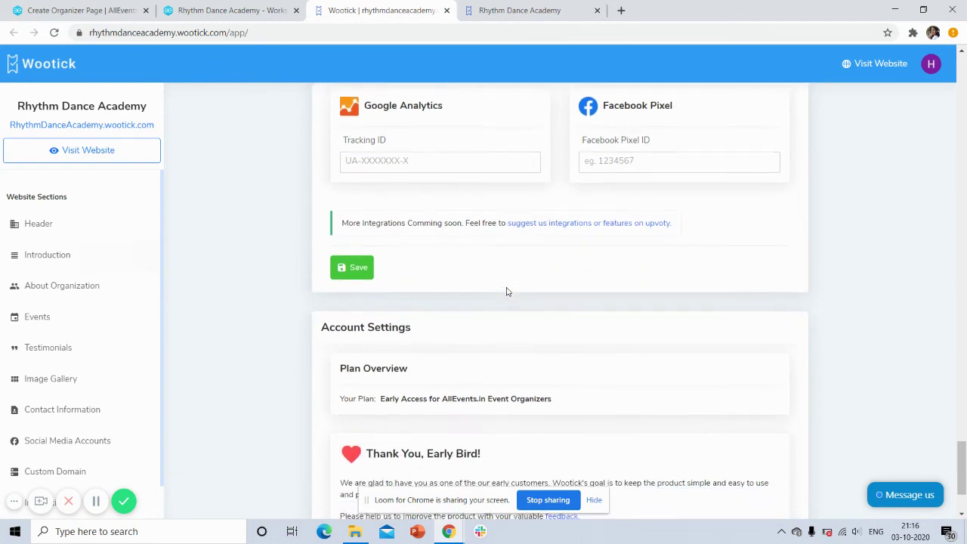
{"action": "scroll", "coordinate": [507, 291], "scroll_direction": "up", "scroll_amount": 3}
{"action": "scroll", "coordinate": [507, 292], "scroll_direction": "up", "scroll_amount": 10}
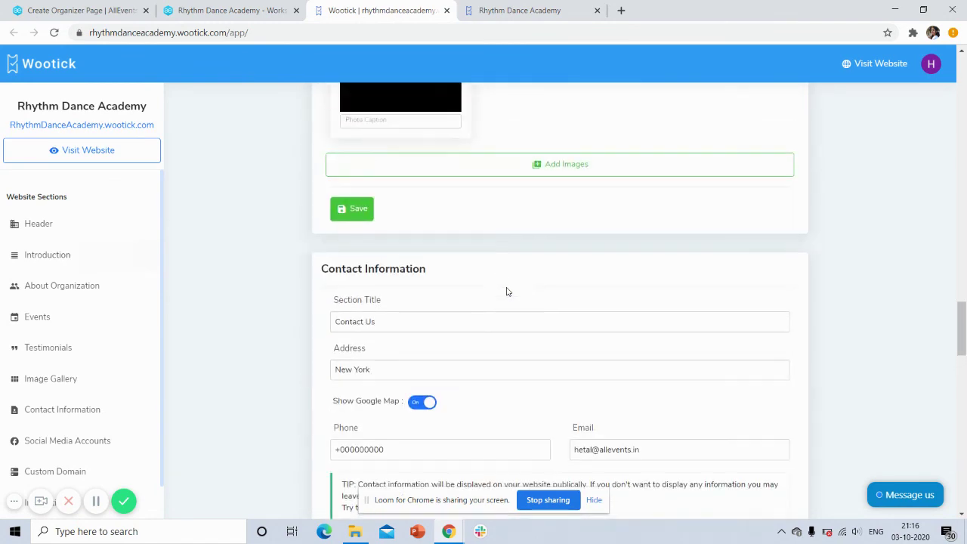
Step: Switch back to the live site and scroll up to the Start Flying On The Stage banner
{"action": "left_click", "coordinate": [556, 8]}
{"action": "scroll", "coordinate": [458, 185], "scroll_direction": "up", "scroll_amount": 5}
{"action": "scroll", "coordinate": [458, 185], "scroll_direction": "up", "scroll_amount": 5}
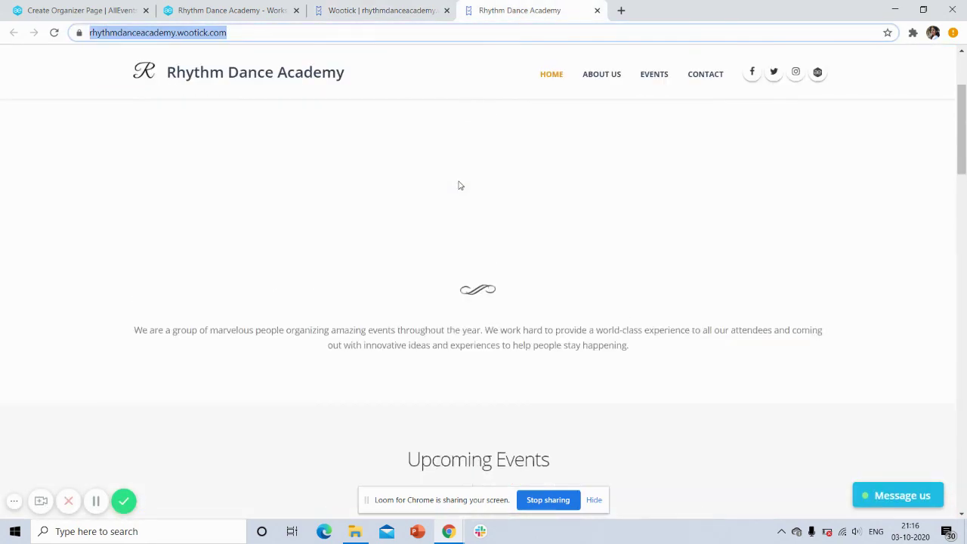
{"action": "scroll", "coordinate": [458, 185], "scroll_direction": "up", "scroll_amount": 2}
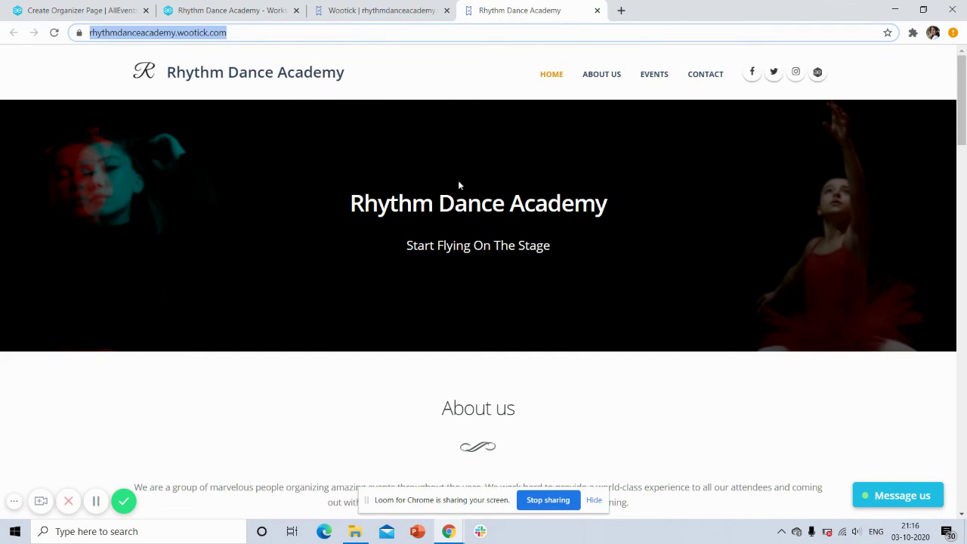